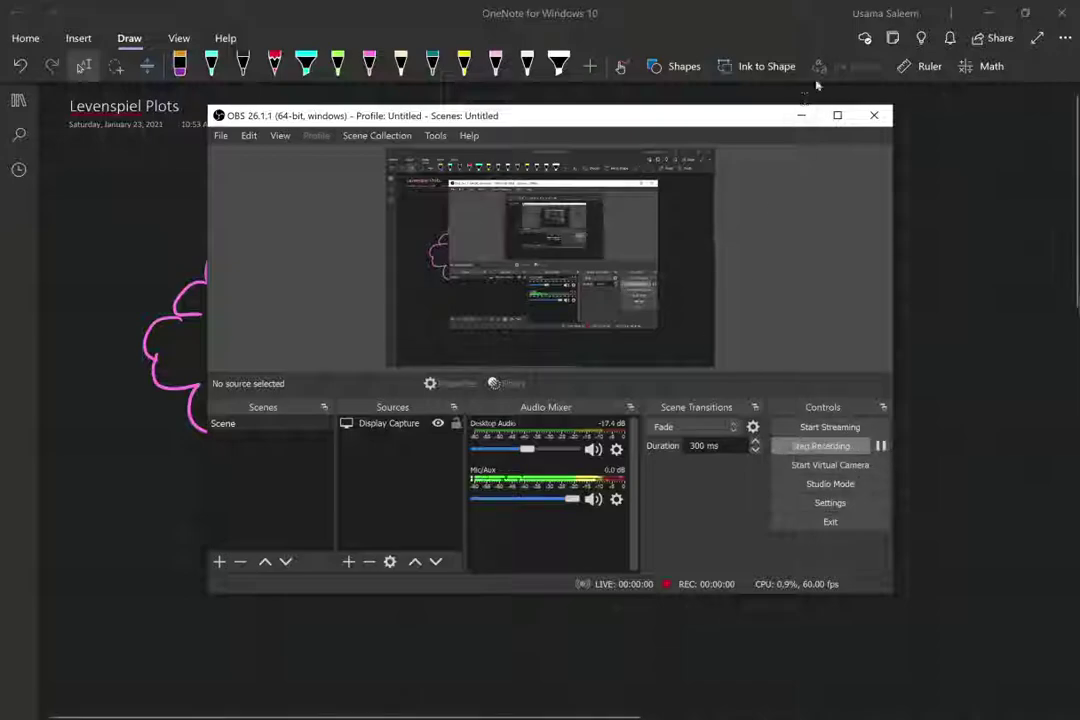
- Minimize OBS Studio so the 'Levenspiel Plots' OneNote page fills the screen
click(801, 115)
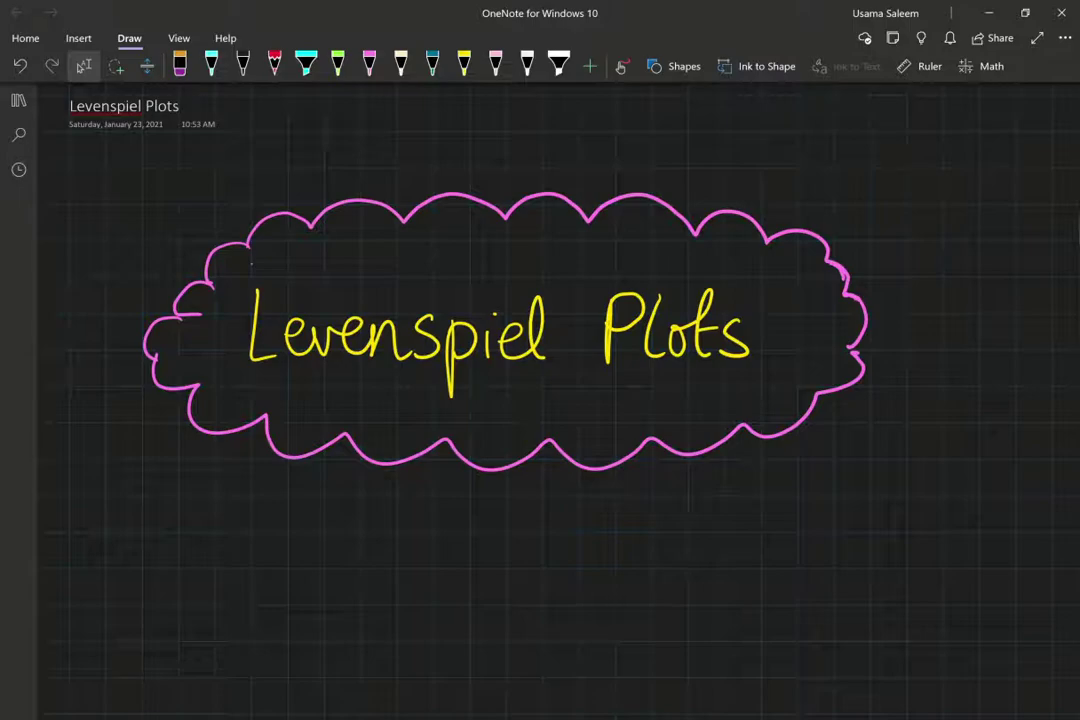
- Handwrite 'Flow reactors' in green ink below the cloud
click(338, 62)
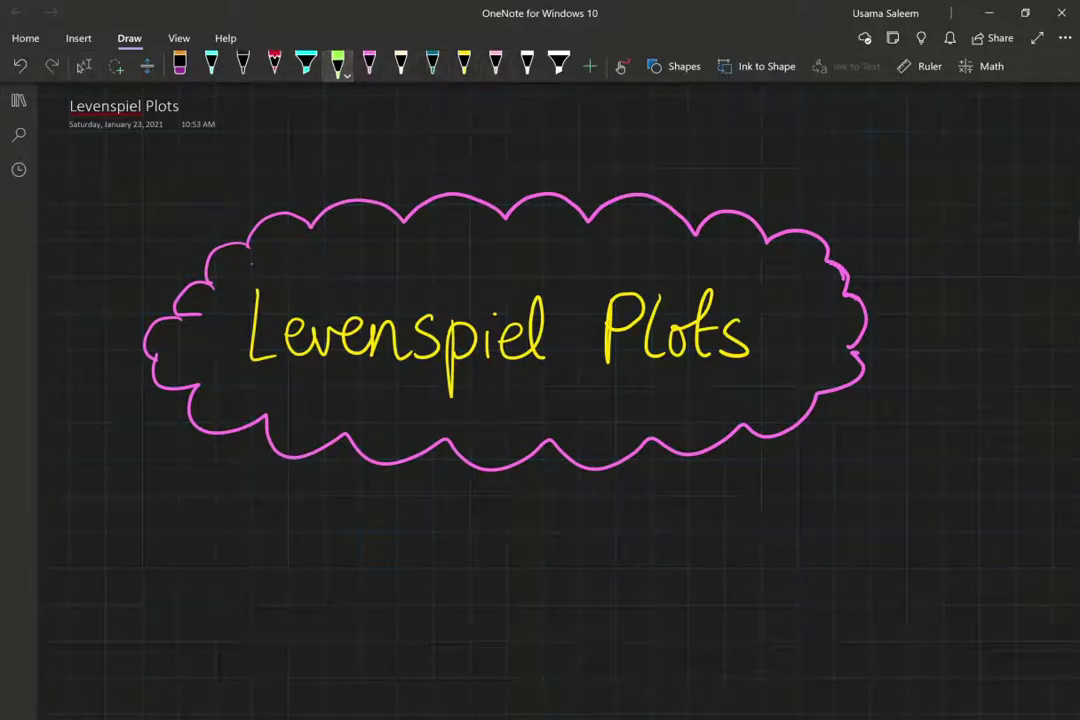
mouse_move(456, 608)
mouse_down()
mouse_move(455, 652)
mouse_move(485, 607)
mouse_up()
mouse_move(457, 631)
mouse_down()
mouse_move(478, 629)
mouse_move(494, 650)
mouse_up()
mouse_move(512, 632)
mouse_down()
mouse_move(597, 628)
mouse_move(640, 646)
mouse_up()
drag(652, 620, 654, 645)
drag(646, 630, 660, 629)
mouse_move(664, 630)
mouse_down()
mouse_move(680, 630)
mouse_move(684, 648)
mouse_move(785, 594)
mouse_move(783, 610)
mouse_up()
- Draw an arrow up-right from 'reactors' and write 'CSTRs' at its tip
drag(840, 578, 851, 602)
mouse_move(871, 578)
mouse_down()
mouse_move(893, 576)
mouse_move(882, 604)
mouse_up()
mouse_move(898, 578)
mouse_down()
mouse_move(897, 604)
mouse_move(924, 604)
mouse_up()
drag(934, 590, 926, 605)
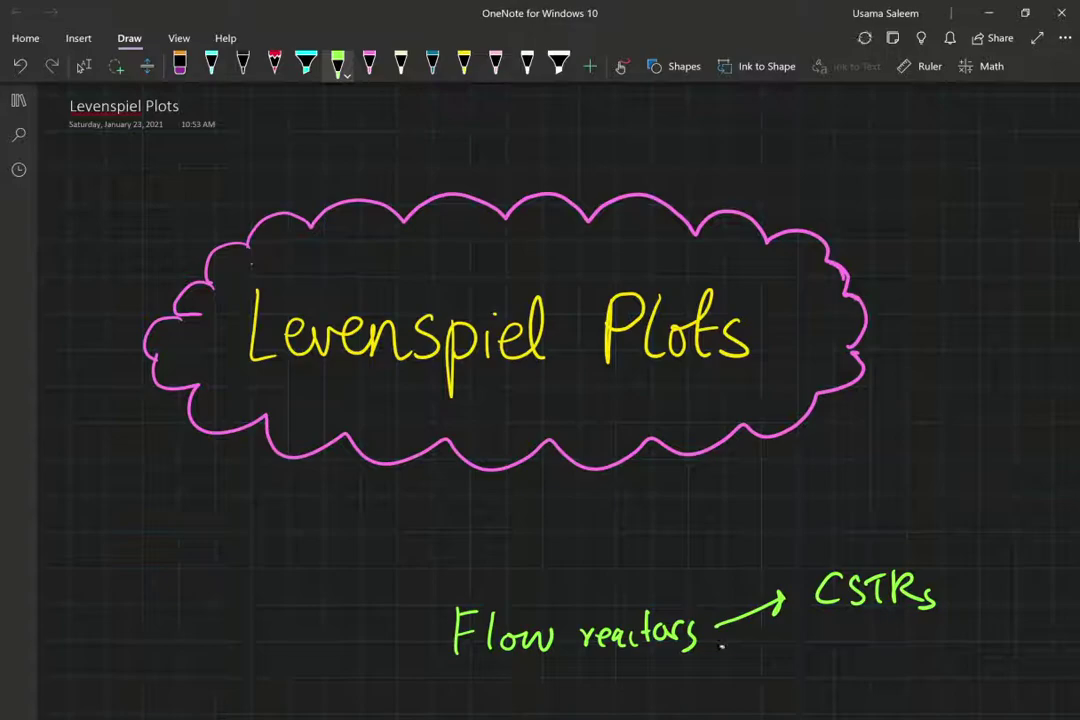
- Draw a second green arrow down-right and write 'PFRs/PBRs' at its tip
drag(722, 645, 806, 657)
mouse_move(792, 646)
mouse_down()
mouse_move(794, 666)
mouse_move(821, 672)
mouse_move(823, 659)
mouse_up()
mouse_move(850, 643)
mouse_down()
mouse_move(848, 670)
mouse_move(872, 642)
mouse_up()
drag(850, 656, 881, 672)
drag(882, 646, 898, 672)
mouse_move(912, 656)
mouse_down()
mouse_move(904, 672)
mouse_move(952, 679)
mouse_up()
mouse_move(954, 645)
mouse_down()
mouse_move(955, 662)
mouse_move(991, 679)
mouse_up()
drag(992, 645, 994, 678)
mouse_move(1013, 647)
mouse_down()
mouse_move(985, 672)
mouse_move(1032, 677)
mouse_up()
drag(1045, 668, 1040, 679)
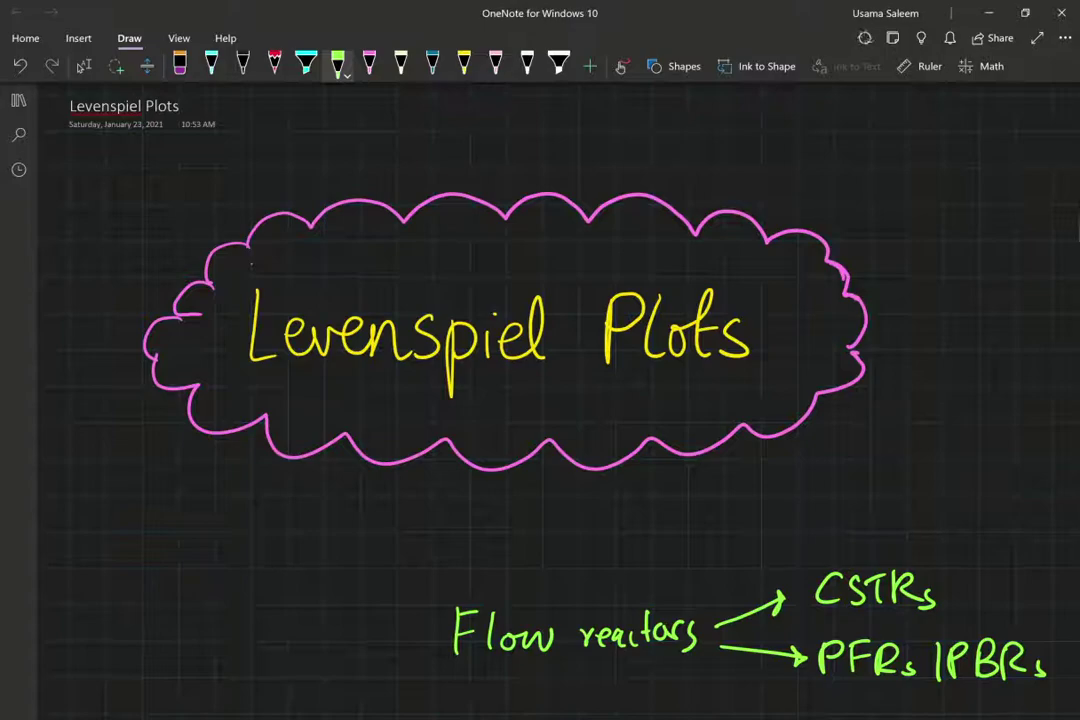
click(401, 64)
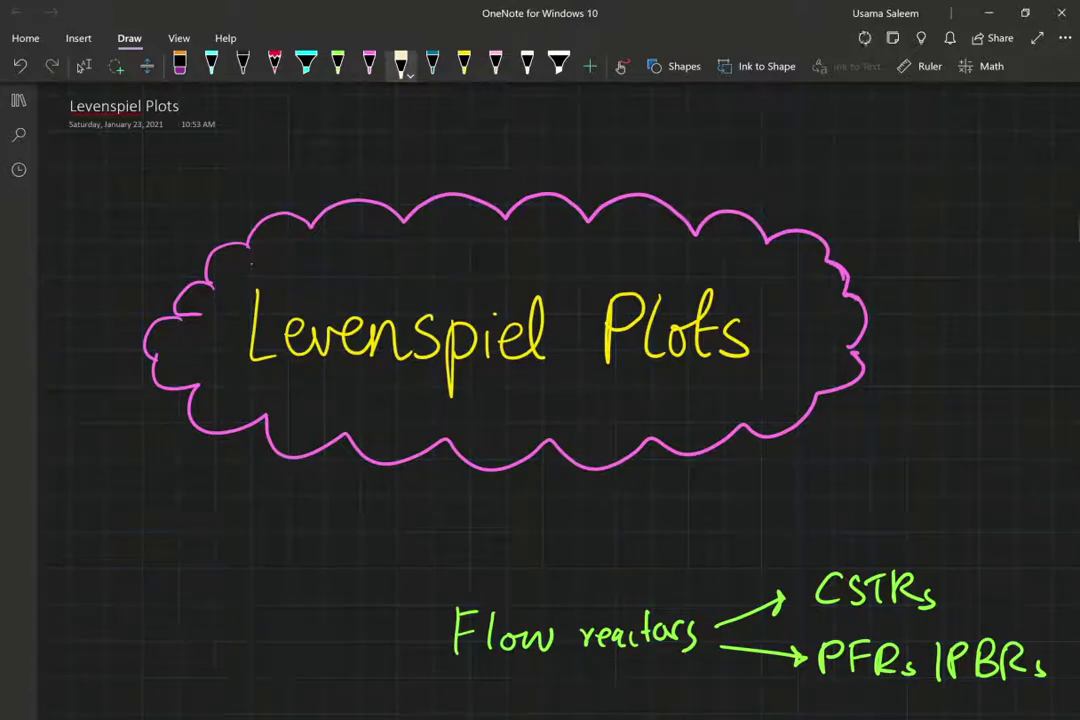
- In cream ink, underline 'Levenspiel' in the title and arrow down to the handwritten originator's name
drag(242, 388, 550, 380)
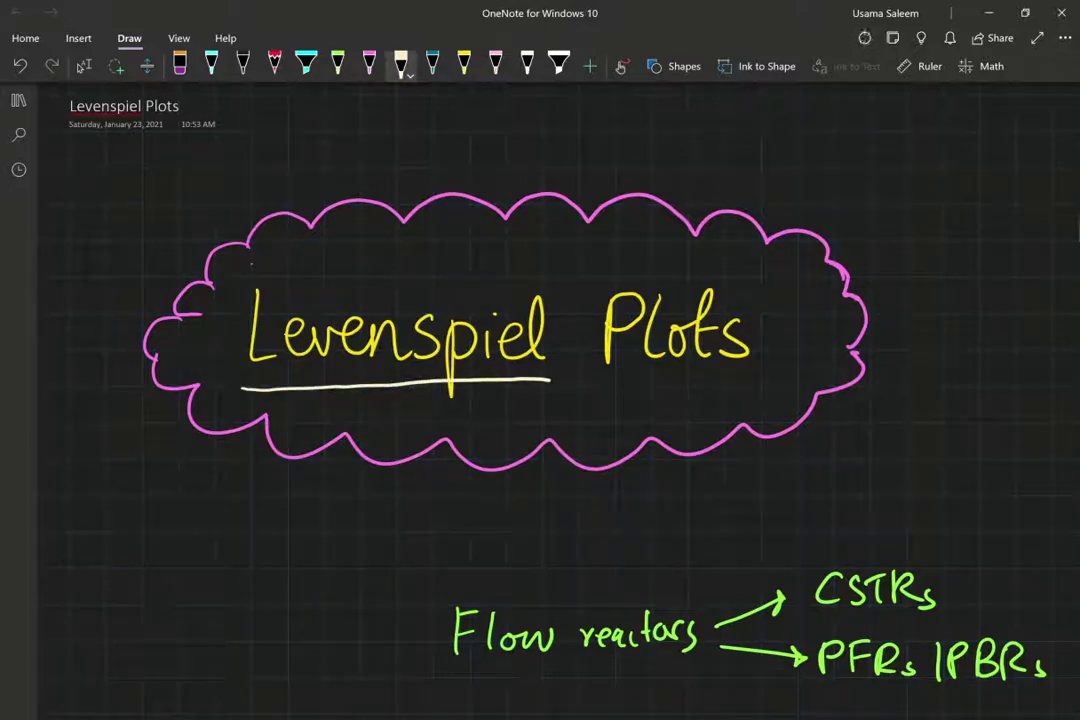
mouse_move(326, 392)
mouse_down()
mouse_move(251, 515)
mouse_move(247, 499)
mouse_move(274, 513)
mouse_up()
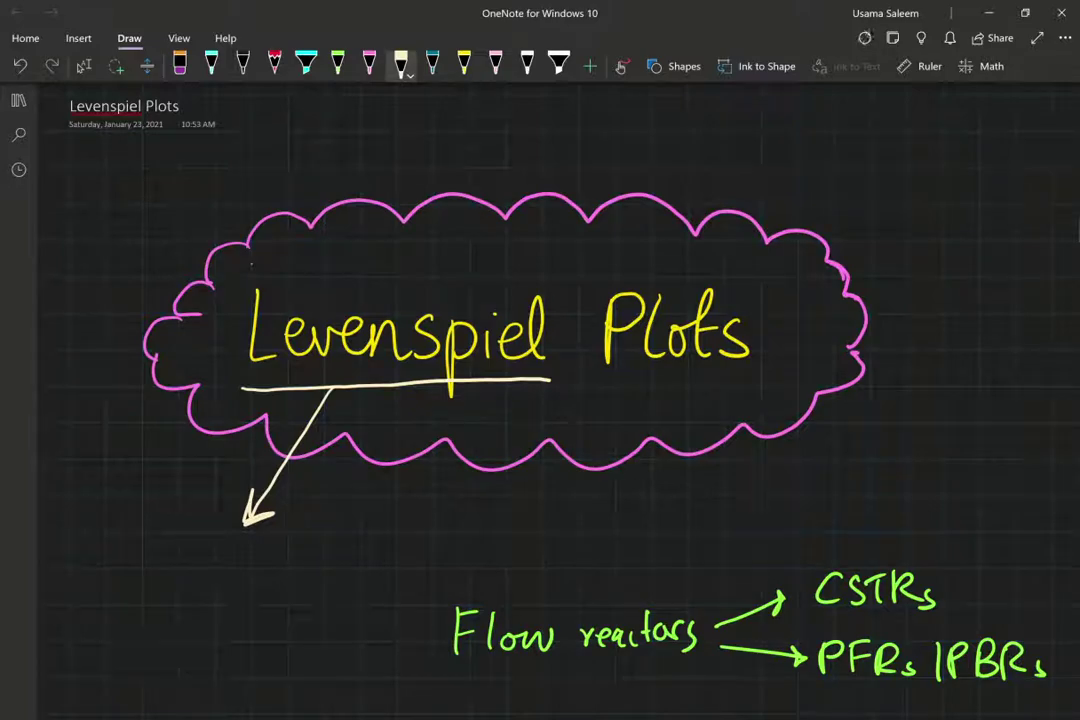
drag(72, 545, 74, 598)
mouse_move(73, 546)
mouse_down()
mouse_move(75, 597)
mouse_move(103, 573)
mouse_up()
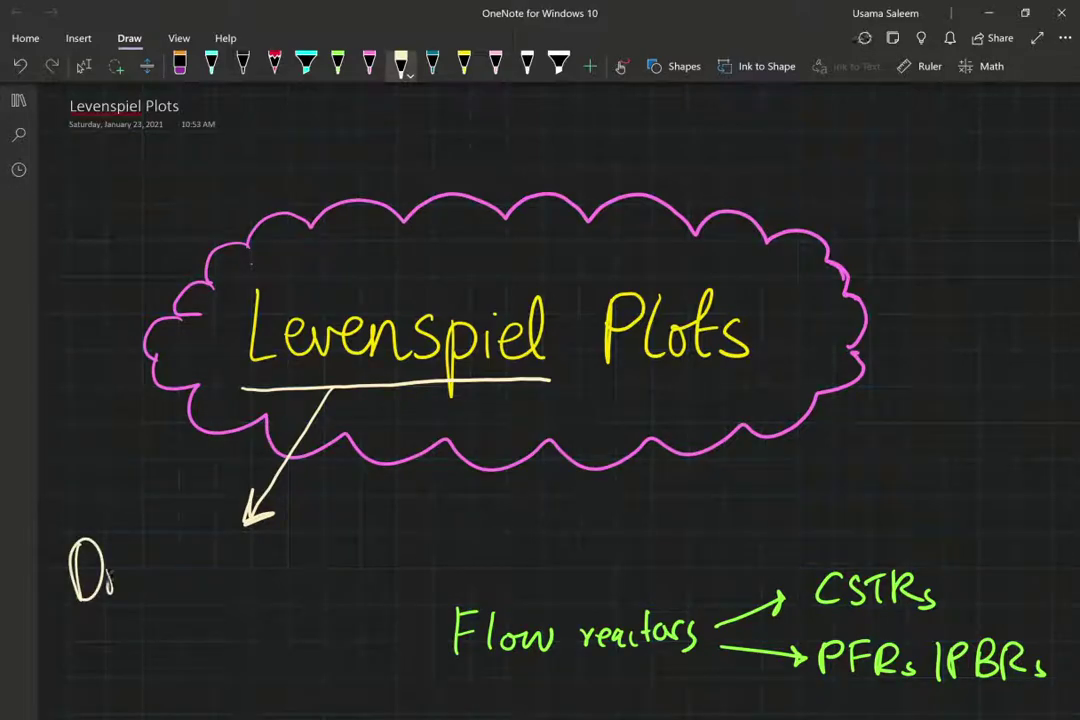
click(123, 590)
drag(163, 548, 204, 598)
drag(213, 550, 216, 596)
mouse_move(200, 576)
mouse_down()
mouse_move(218, 573)
mouse_move(247, 592)
mouse_move(265, 566)
mouse_up()
drag(266, 580, 288, 585)
mouse_move(137, 628)
mouse_down()
mouse_move(135, 668)
mouse_move(155, 664)
mouse_move(163, 638)
mouse_move(175, 651)
mouse_move(205, 634)
mouse_move(213, 644)
mouse_move(265, 641)
mouse_move(270, 666)
mouse_move(275, 641)
mouse_move(333, 646)
mouse_up()
click(284, 610)
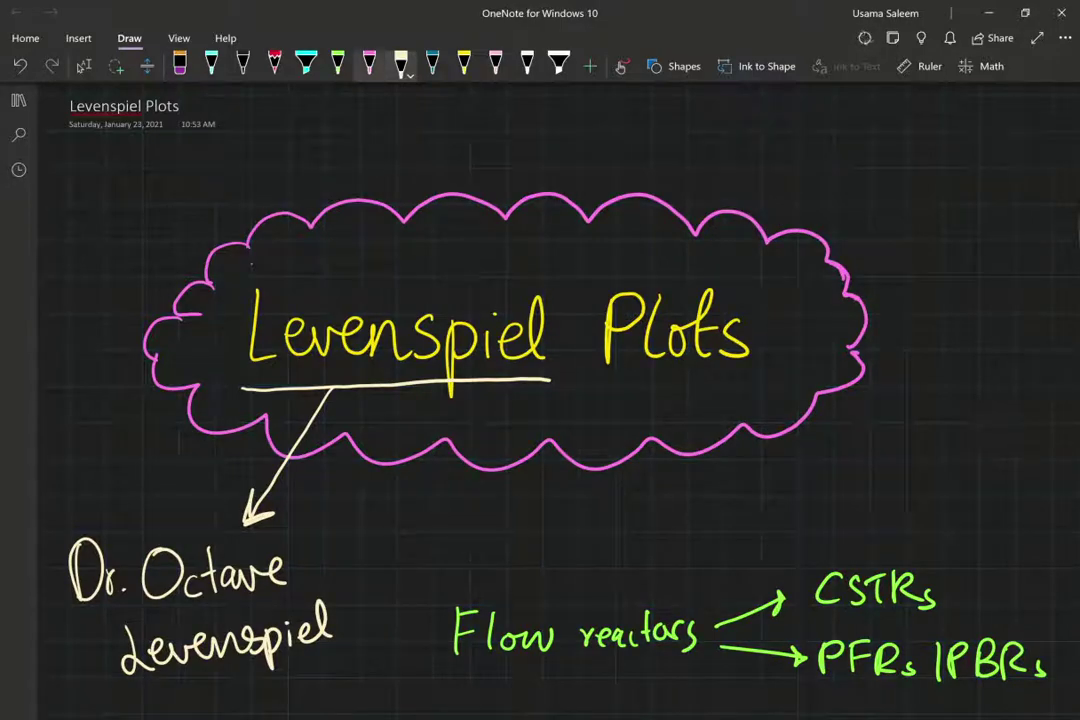
- Draw three cyan stars beside the originator's name
click(211, 66)
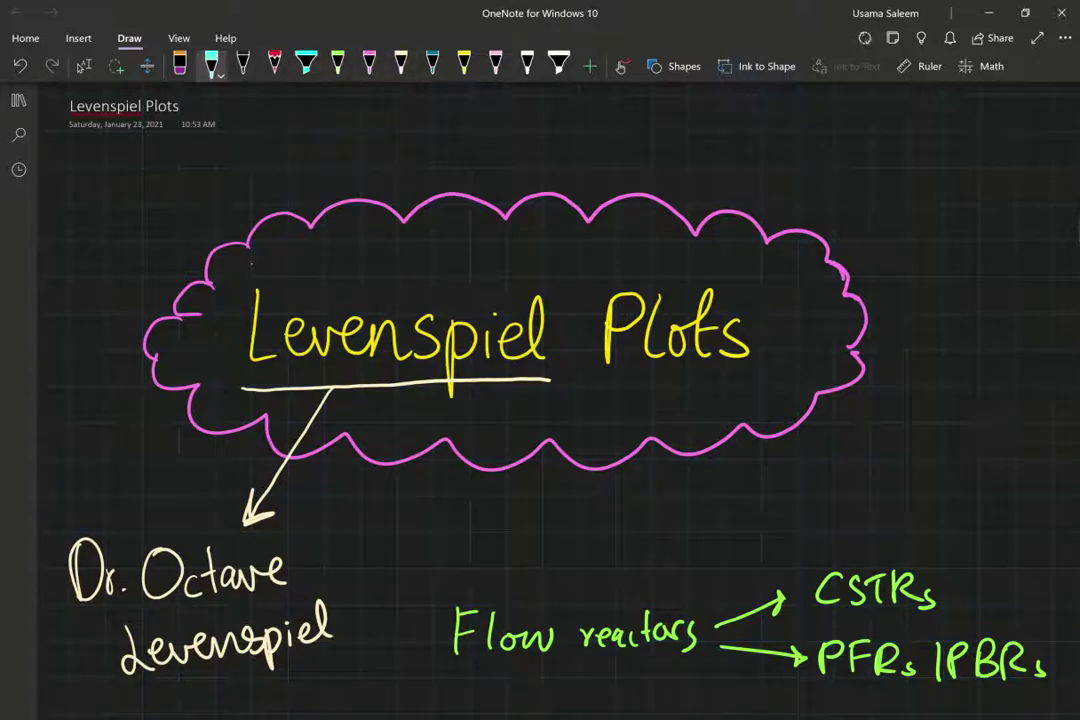
mouse_move(310, 552)
mouse_down()
mouse_move(340, 540)
mouse_move(300, 536)
mouse_move(366, 520)
mouse_move(350, 540)
mouse_up()
drag(325, 580, 355, 565)
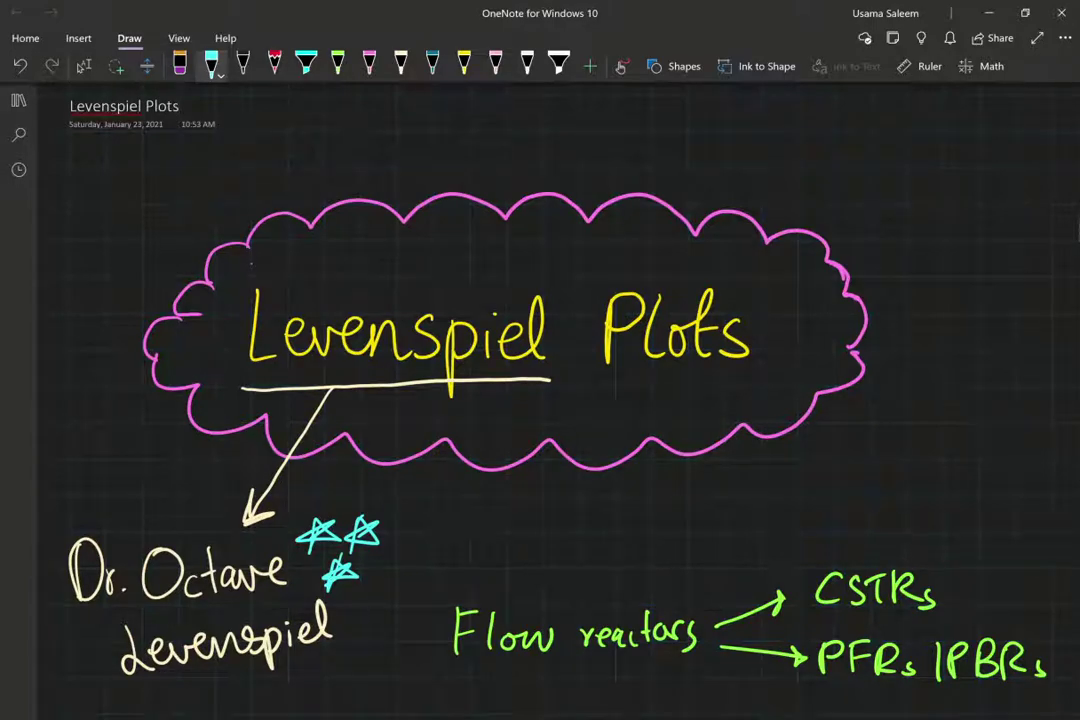
- Scroll to the design equations and draw a short blue stroke left of the V_CSTR equation
scroll(458, 106, down, 5)
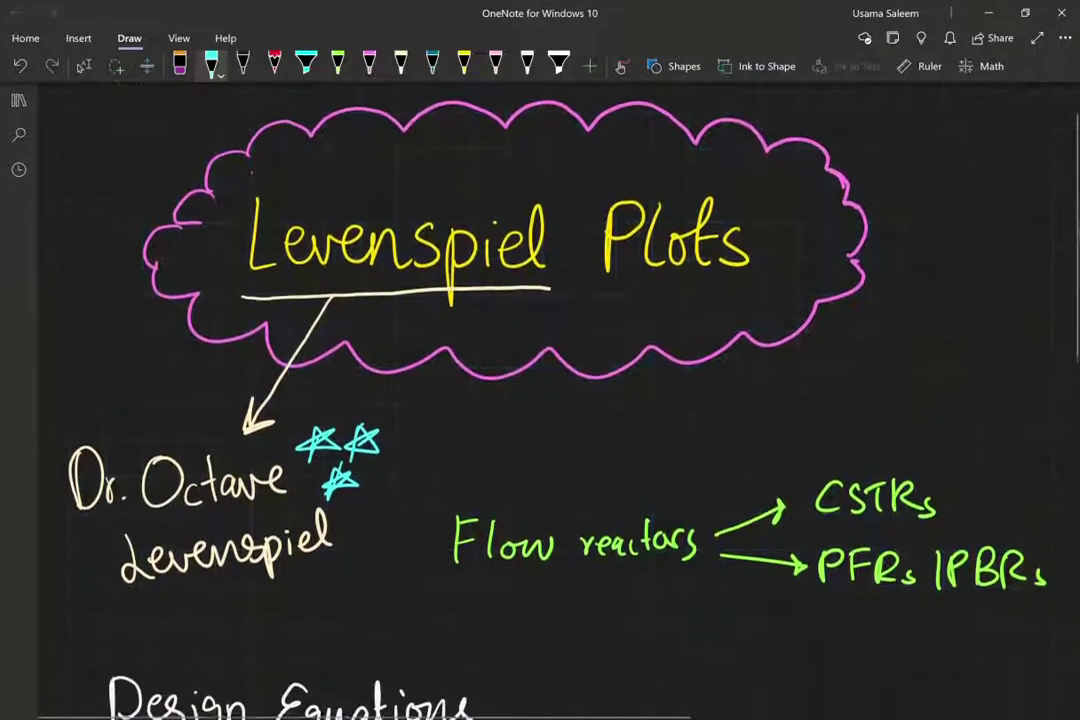
scroll(459, 106, down, 4)
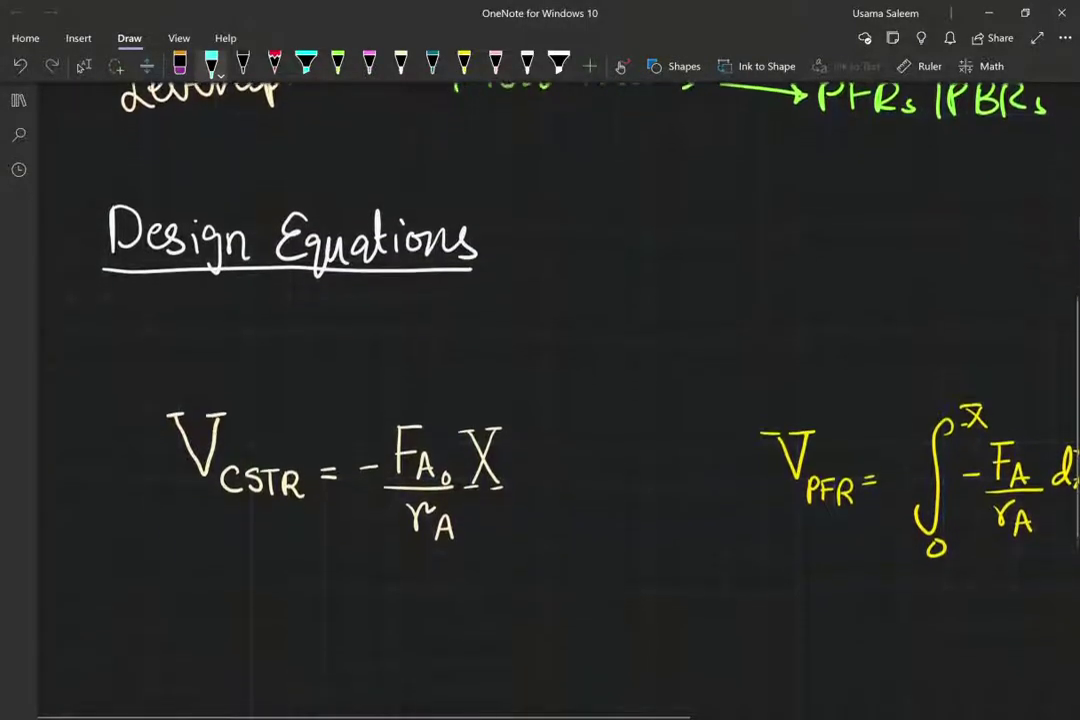
click(84, 66)
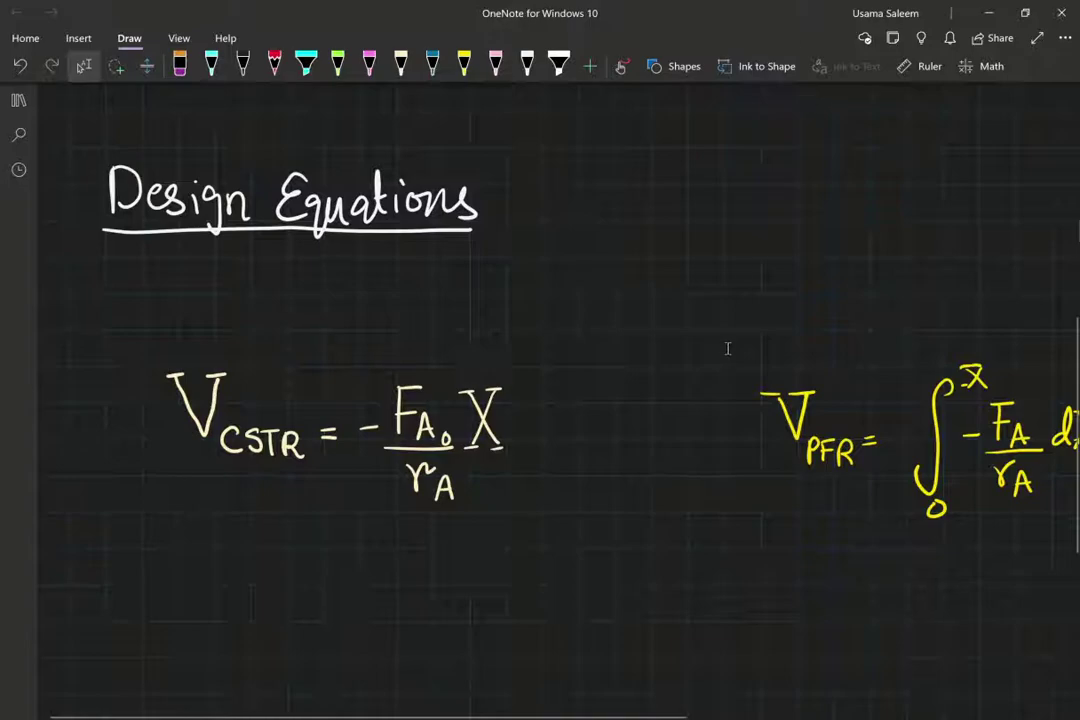
scroll(730, 340, down, 1)
scroll(680, 360, up, 1)
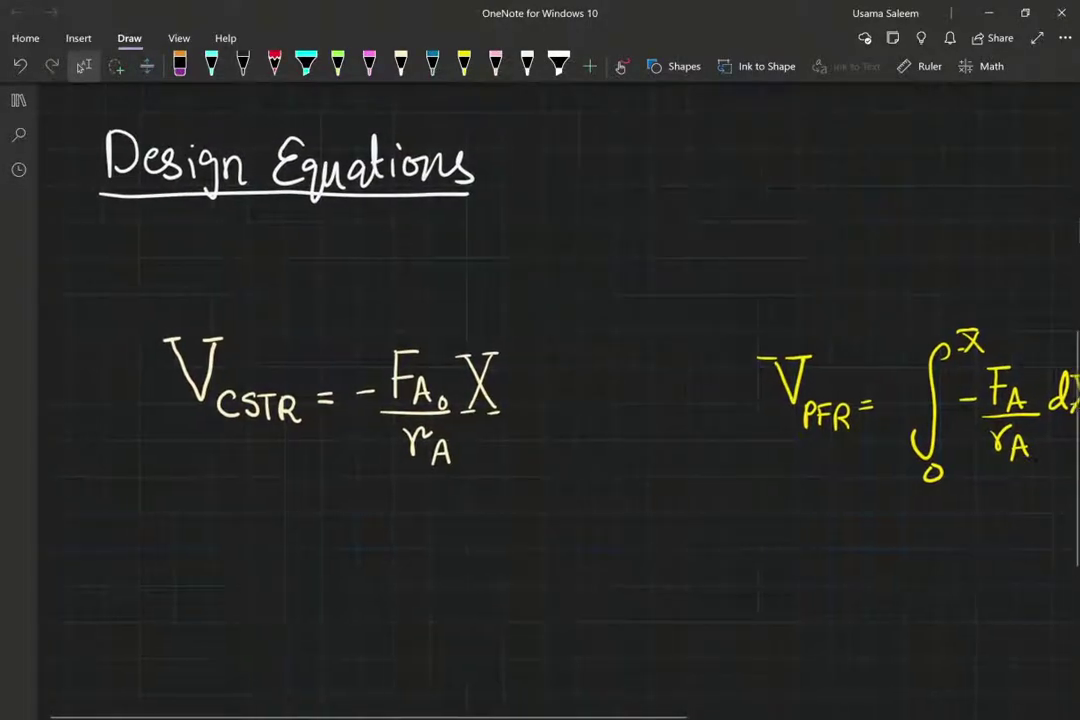
scroll(675, 359, right, 1)
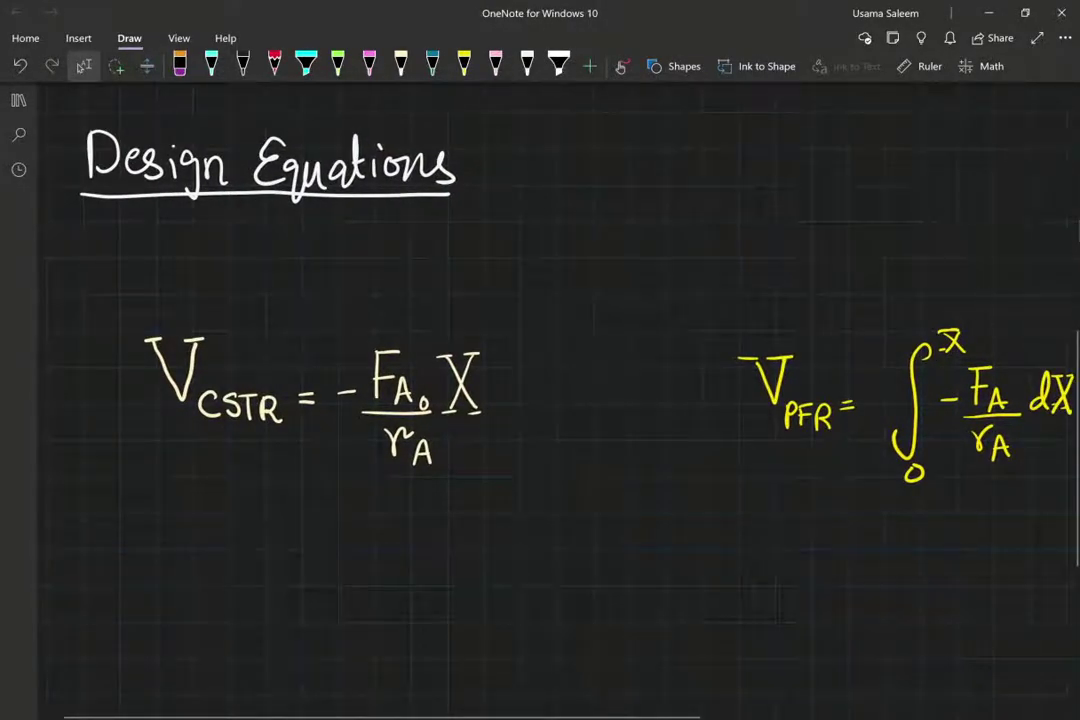
click(432, 66)
drag(138, 352, 141, 418)
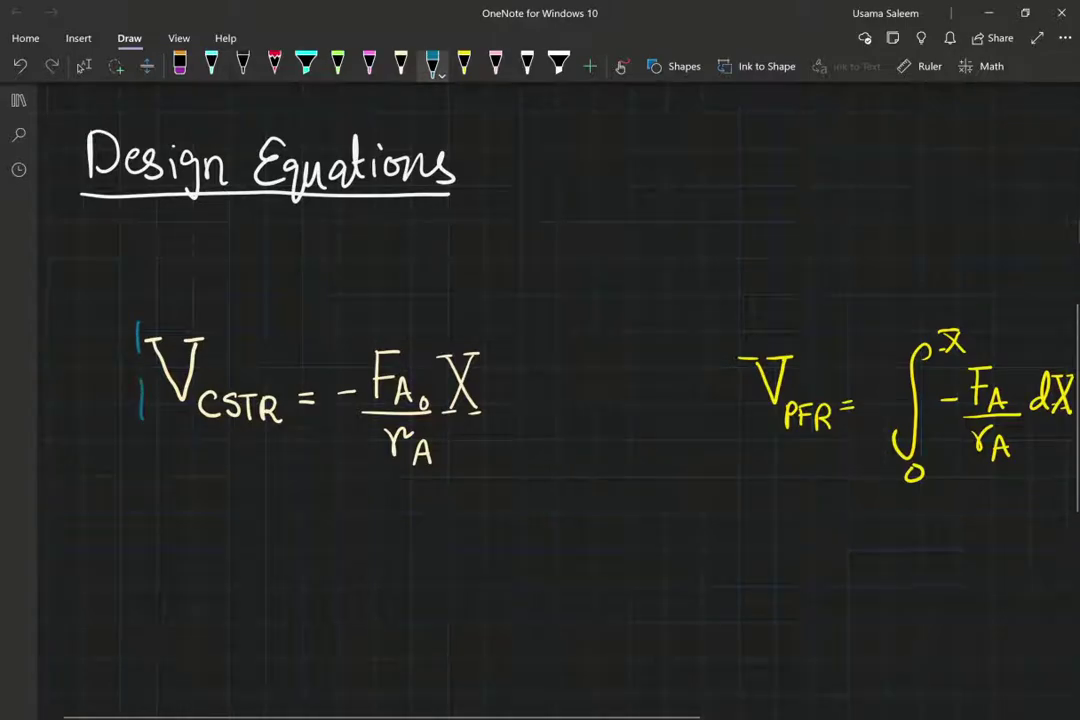
- Draw a dashed cyan box around the CSTR equation and label it 'Alg. Equation'
click(211, 66)
mouse_move(137, 322)
mouse_down()
mouse_move(131, 455)
mouse_move(148, 507)
mouse_up()
drag(183, 514, 222, 513)
mouse_move(290, 512)
mouse_down()
mouse_move(487, 508)
mouse_move(521, 335)
mouse_move(245, 308)
mouse_move(140, 315)
mouse_up()
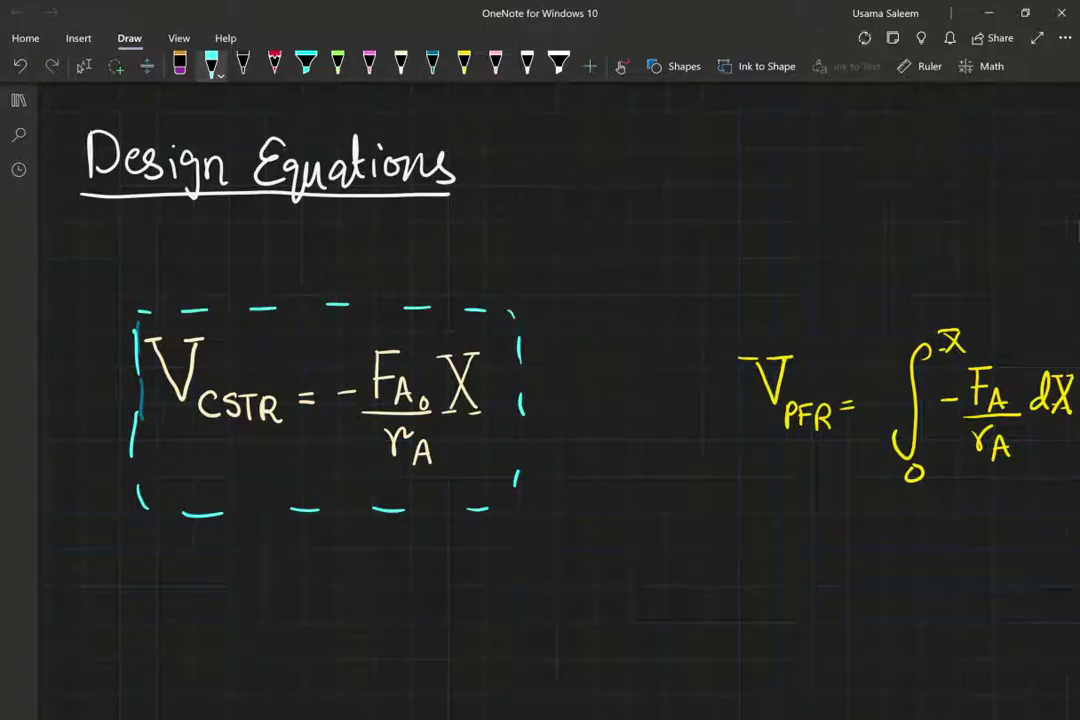
mouse_move(200, 570)
mouse_down()
mouse_move(238, 555)
mouse_move(236, 592)
mouse_up()
click(255, 565)
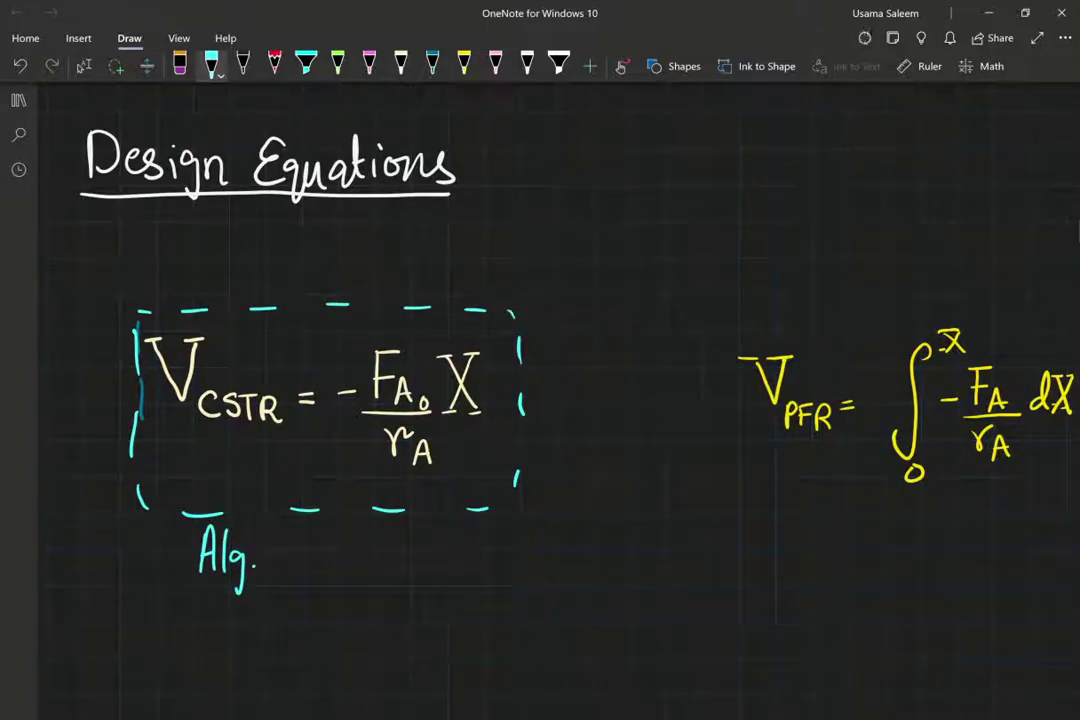
mouse_move(318, 542)
mouse_down()
mouse_move(320, 573)
mouse_move(342, 590)
mouse_move(365, 570)
mouse_move(385, 572)
mouse_up()
mouse_move(391, 530)
mouse_down()
mouse_move(396, 573)
mouse_move(422, 553)
mouse_up()
click(406, 536)
drag(441, 552, 470, 572)
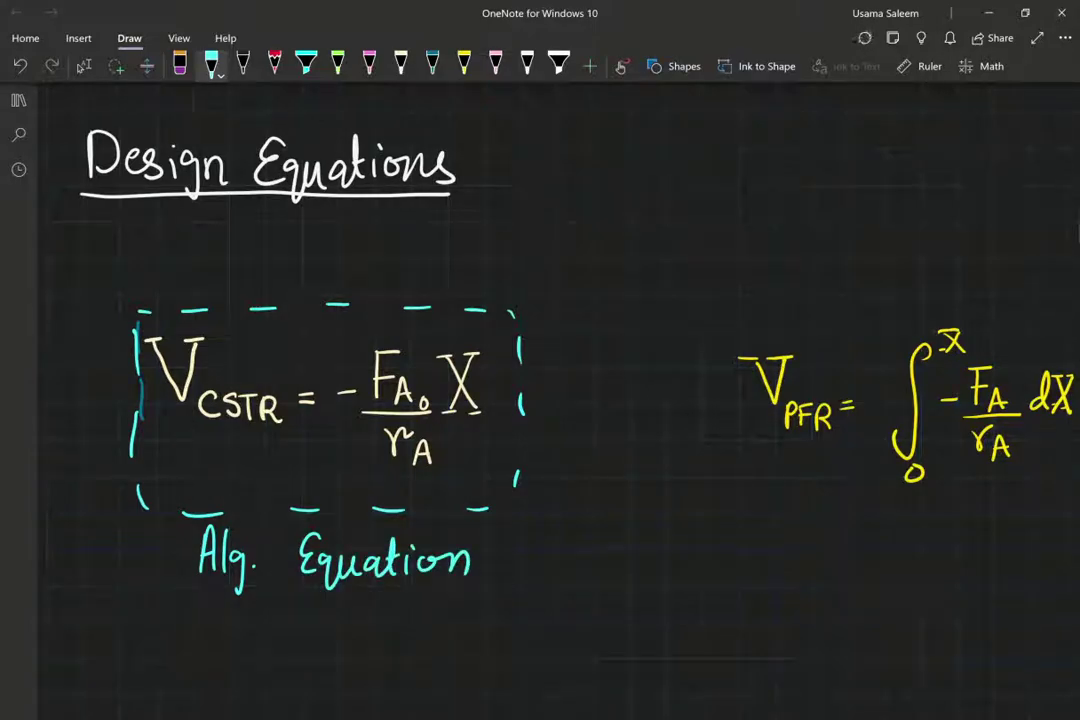
- Write '(Using Conversion)' in yellow after the Design Equations heading
click(464, 64)
mouse_move(514, 142)
mouse_down()
mouse_move(506, 188)
mouse_move(556, 152)
mouse_up()
mouse_move(567, 160)
mouse_down()
mouse_move(560, 172)
mouse_move(589, 176)
mouse_move(596, 192)
mouse_up()
click(570, 150)
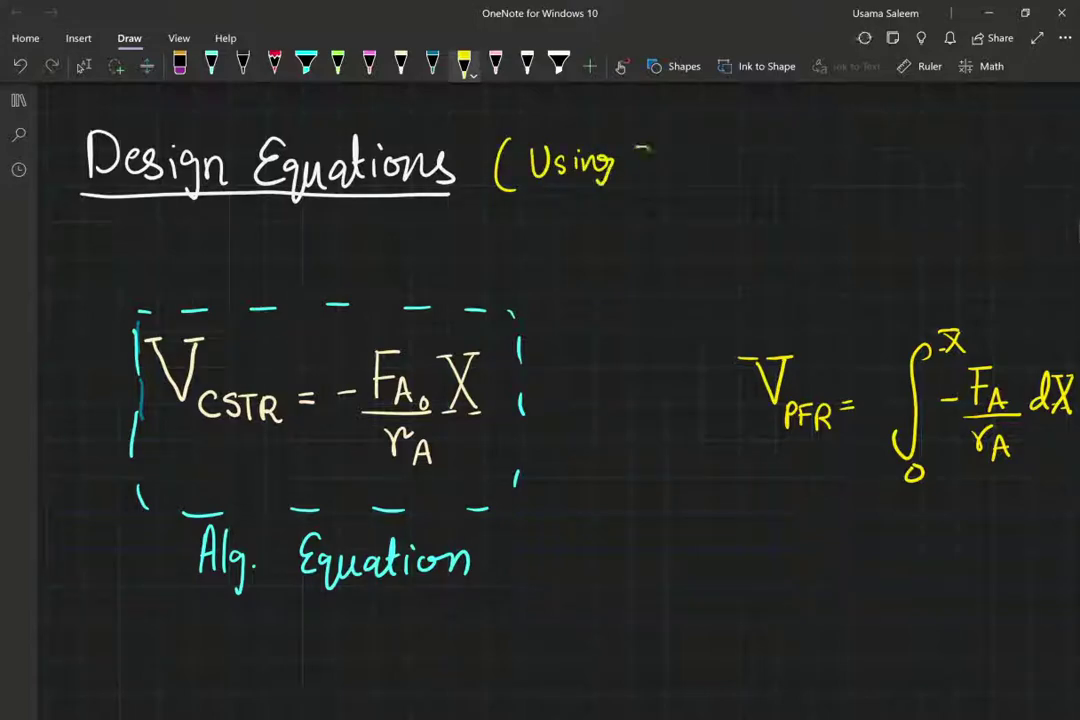
drag(643, 156, 632, 178)
mouse_move(656, 162)
mouse_down()
mouse_move(675, 176)
mouse_move(688, 158)
mouse_up()
mouse_move(690, 170)
mouse_down()
mouse_move(698, 176)
mouse_move(708, 160)
mouse_up()
drag(716, 158, 710, 175)
mouse_move(720, 160)
mouse_down()
mouse_move(721, 176)
mouse_move(737, 163)
mouse_move(768, 182)
mouse_up()
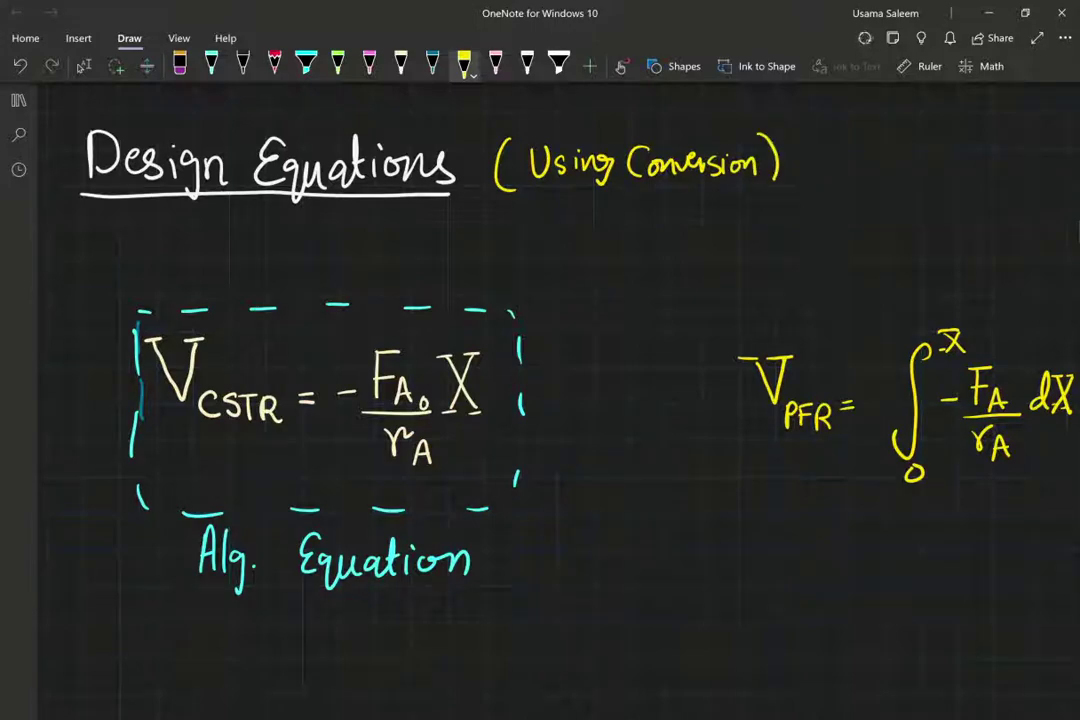
click(369, 64)
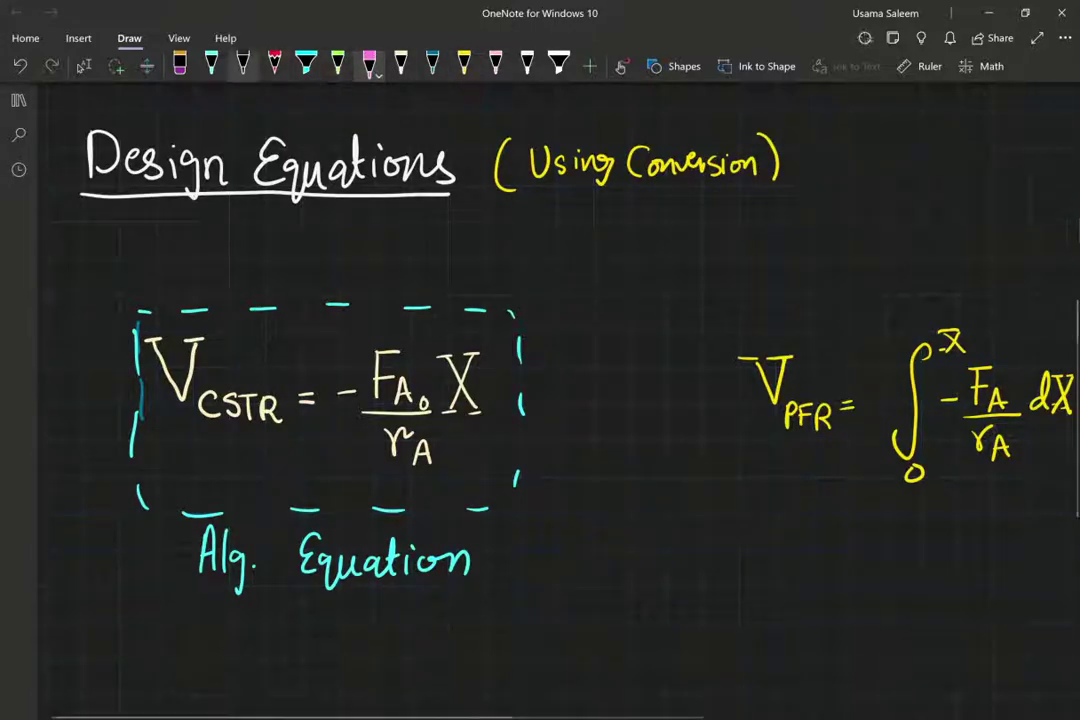
- Circle X in yellow, box −FA0/rA in pink and arrow it to the label 'I'
click(464, 64)
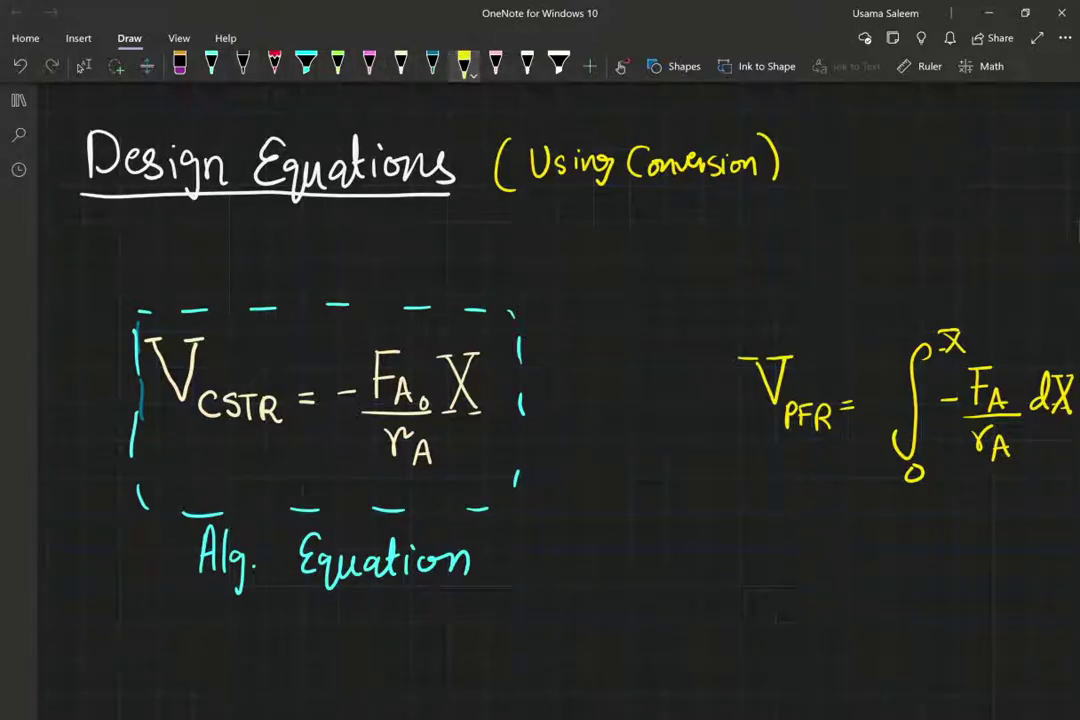
mouse_move(488, 334)
mouse_down()
mouse_move(452, 340)
mouse_move(431, 361)
mouse_move(432, 408)
mouse_move(467, 431)
mouse_move(504, 378)
mouse_move(500, 340)
mouse_up()
click(369, 64)
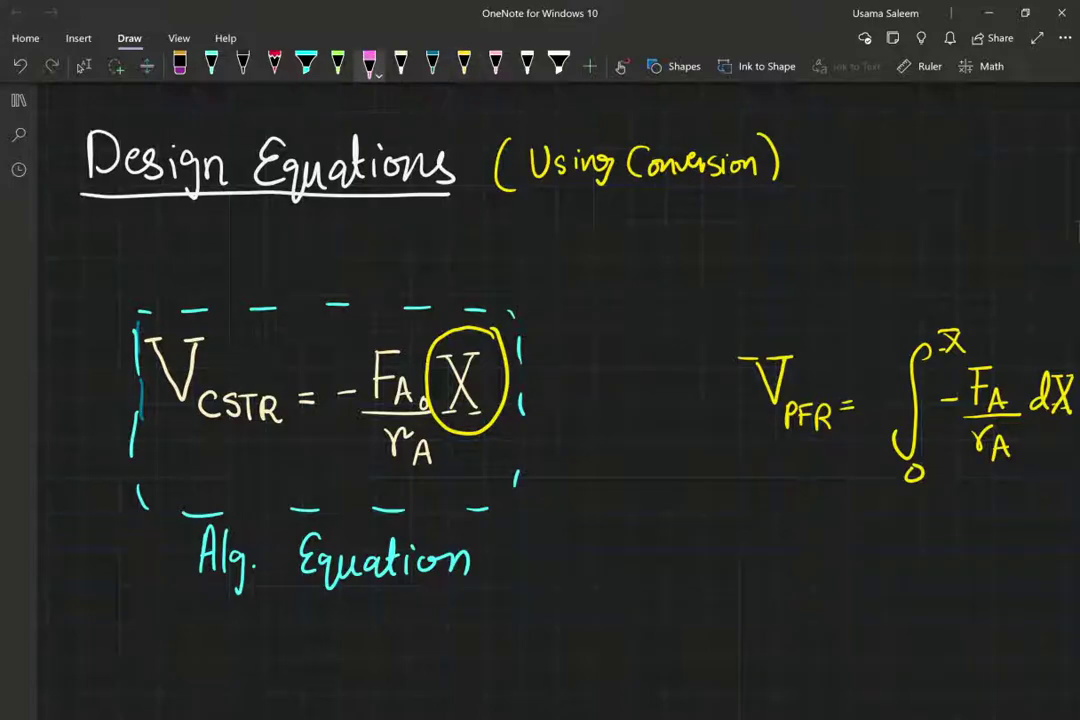
mouse_move(420, 328)
mouse_down()
mouse_move(337, 345)
mouse_move(337, 458)
mouse_move(378, 480)
mouse_move(437, 468)
mouse_move(437, 334)
mouse_move(418, 332)
mouse_up()
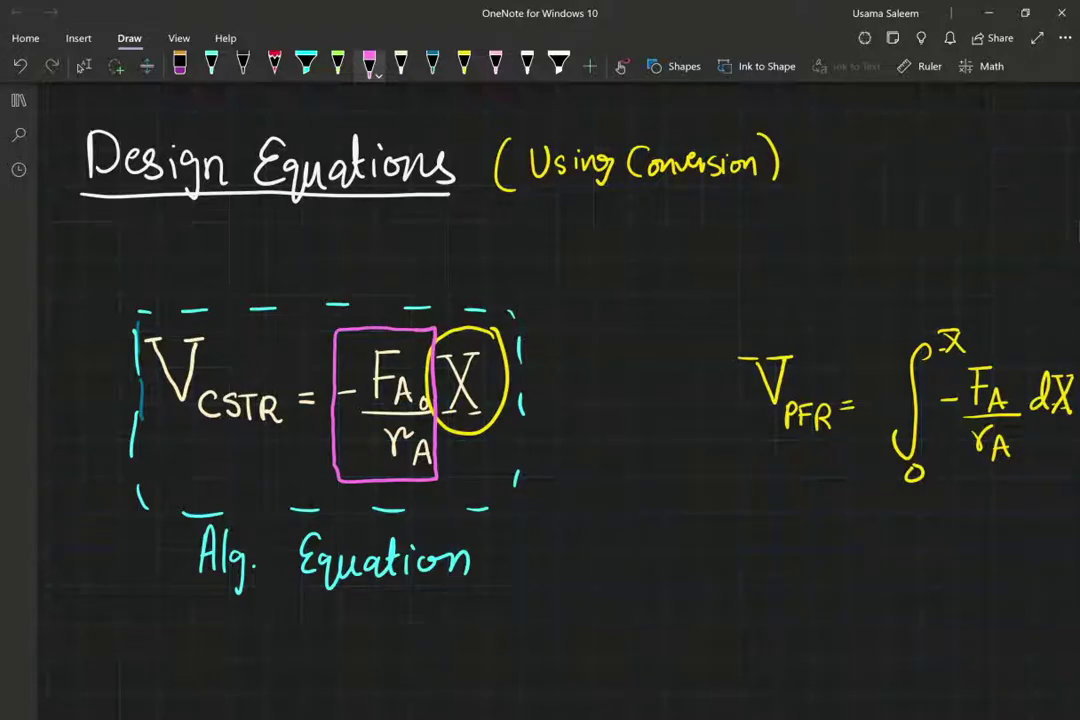
drag(347, 286, 349, 293)
drag(420, 472, 503, 537)
mouse_move(492, 540)
mouse_down()
mouse_move(505, 527)
mouse_move(553, 562)
mouse_move(561, 530)
mouse_up()
mouse_move(543, 563)
mouse_down()
mouse_move(562, 562)
mouse_move(528, 540)
mouse_up()
drag(567, 529, 566, 539)
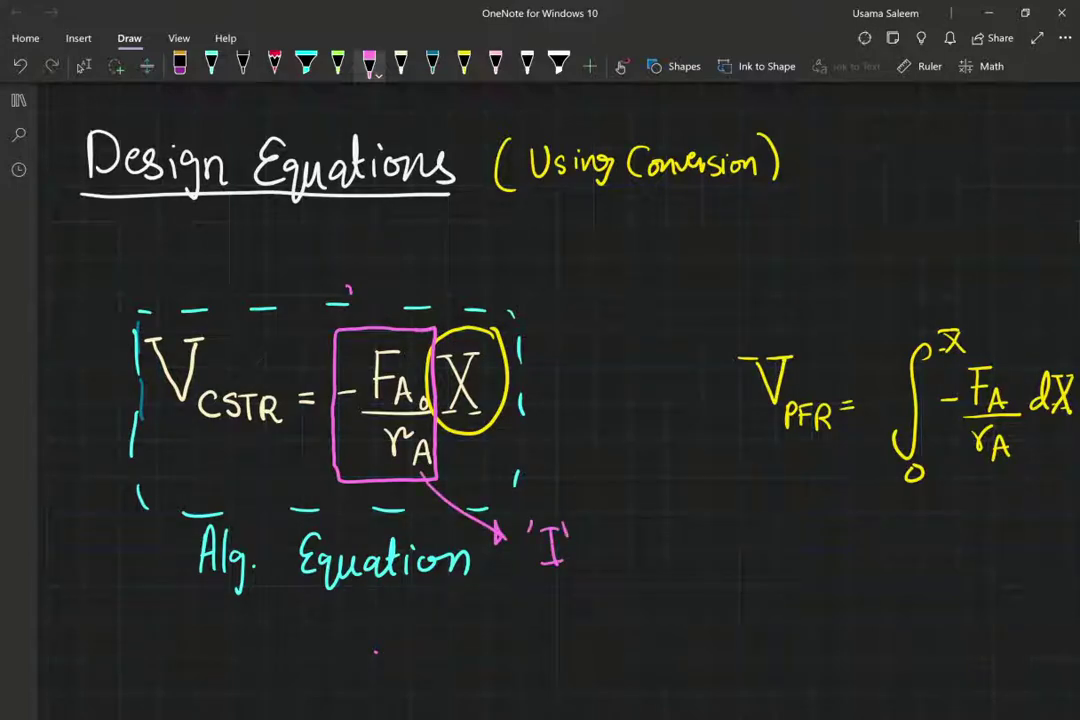
- Draw a yellow arrow from the circled X to the label 'II'
click(464, 64)
drag(498, 405, 565, 424)
mouse_move(553, 413)
mouse_down()
mouse_move(553, 432)
mouse_move(583, 437)
mouse_up()
mouse_move(594, 433)
mouse_down()
mouse_move(602, 460)
mouse_move(607, 431)
mouse_up()
drag(589, 461, 608, 461)
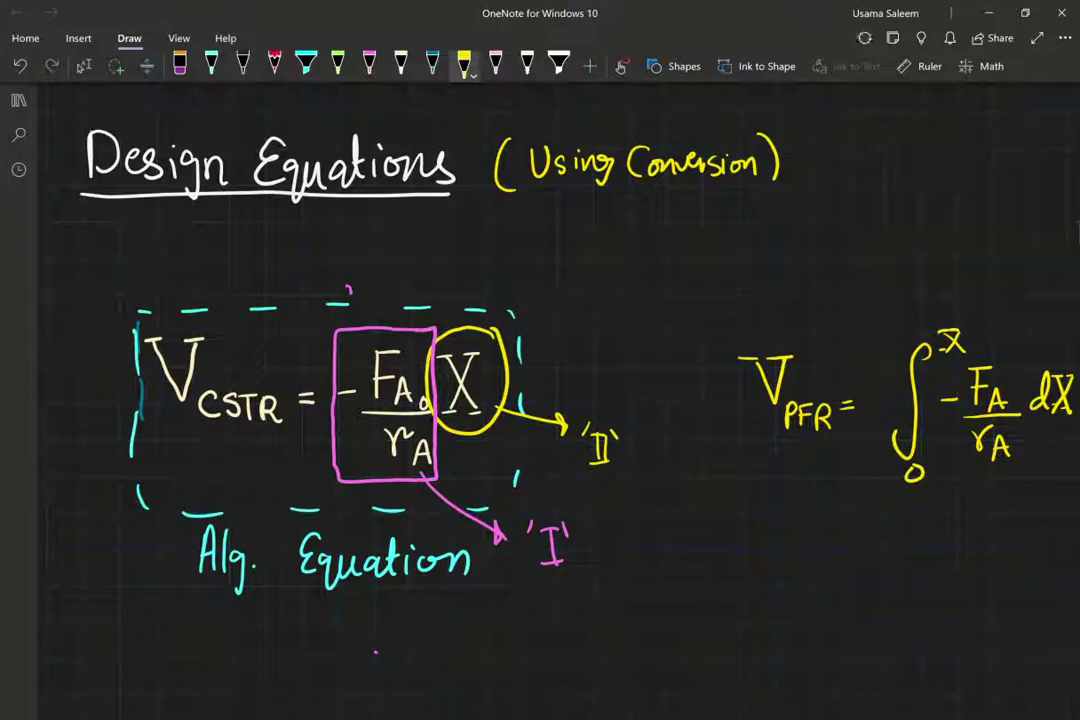
- Draw a pink dashed box around the PFR integral equation
scroll(478, 358, right, 3)
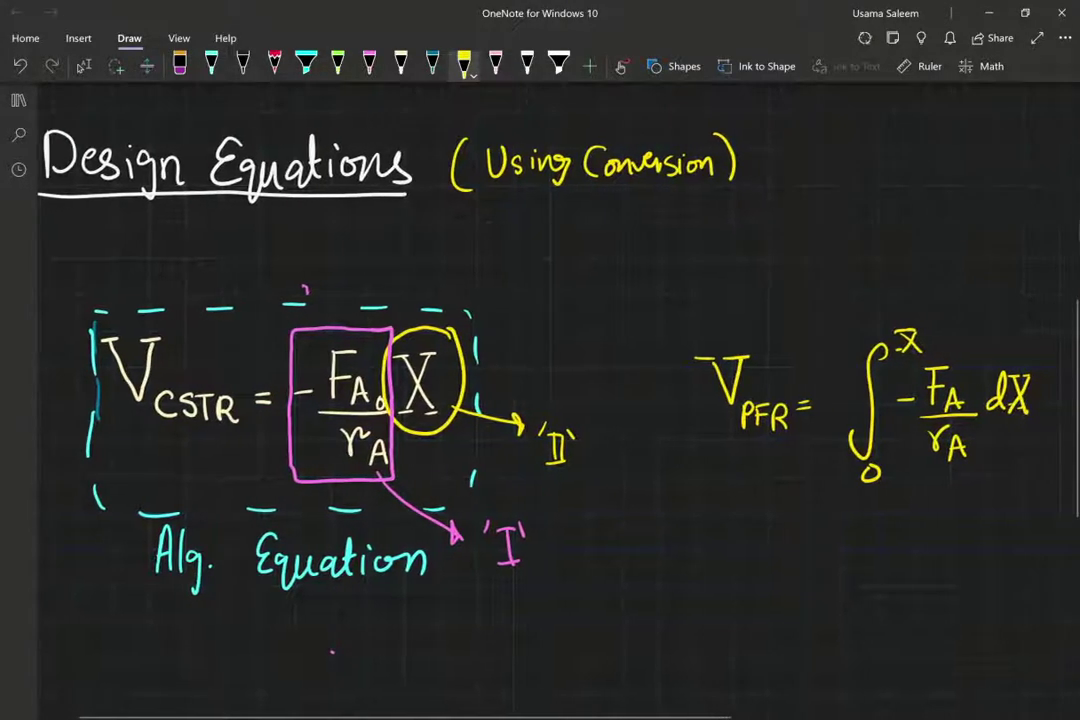
click(369, 66)
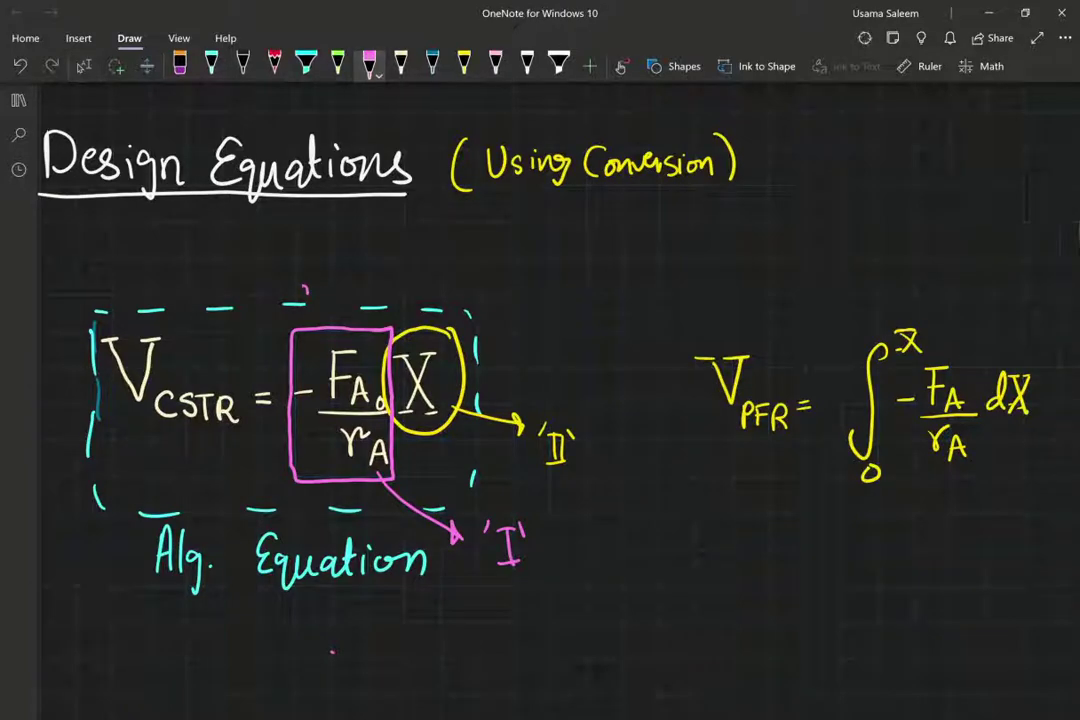
mouse_move(687, 327)
mouse_down()
mouse_move(705, 515)
mouse_move(1030, 507)
mouse_move(1044, 312)
mouse_up()
drag(725, 307, 1030, 307)
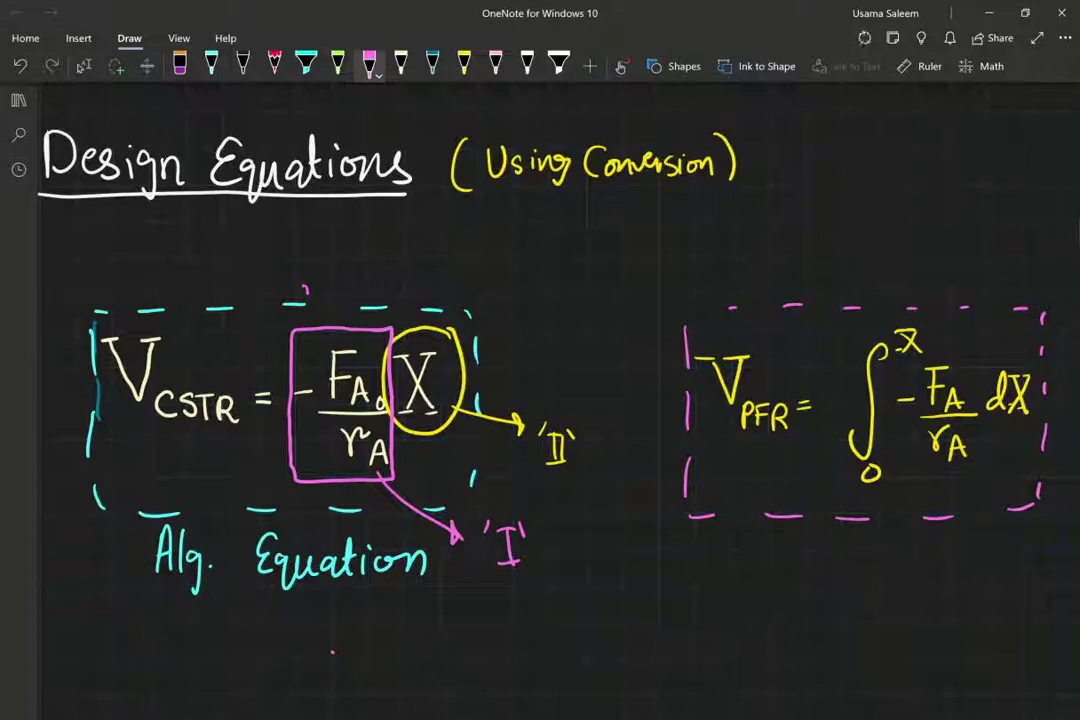
- Circle the −FA/rA integrand in green and draw an arrow down from it
click(337, 66)
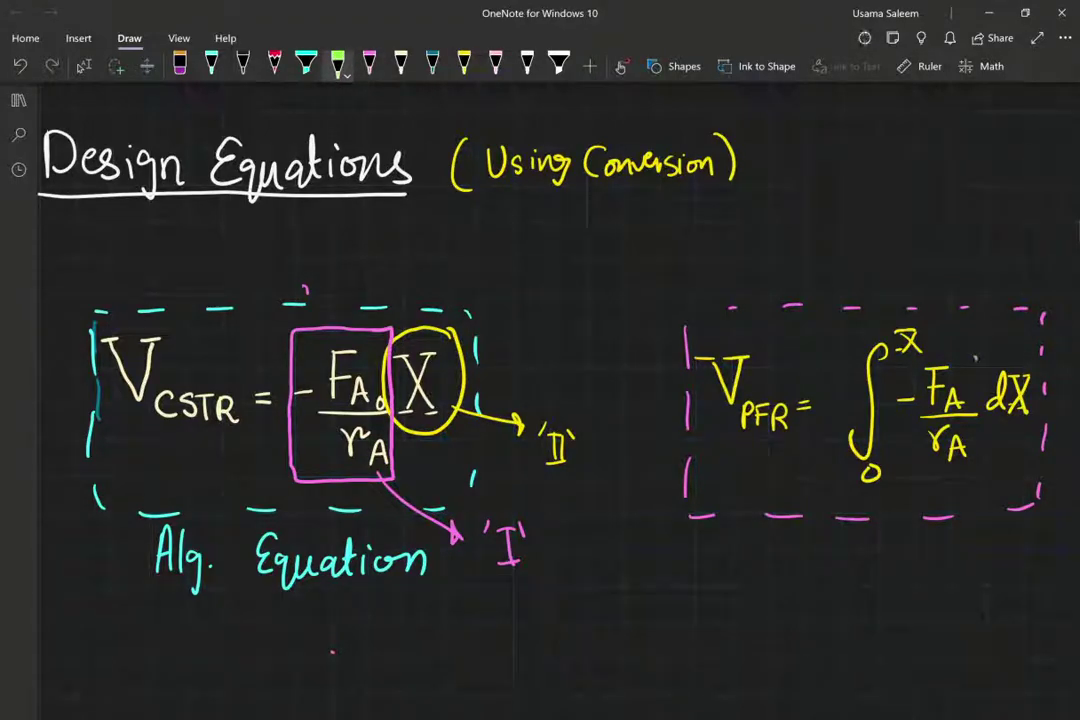
mouse_move(972, 352)
mouse_down()
mouse_move(905, 455)
mouse_move(988, 375)
mouse_up()
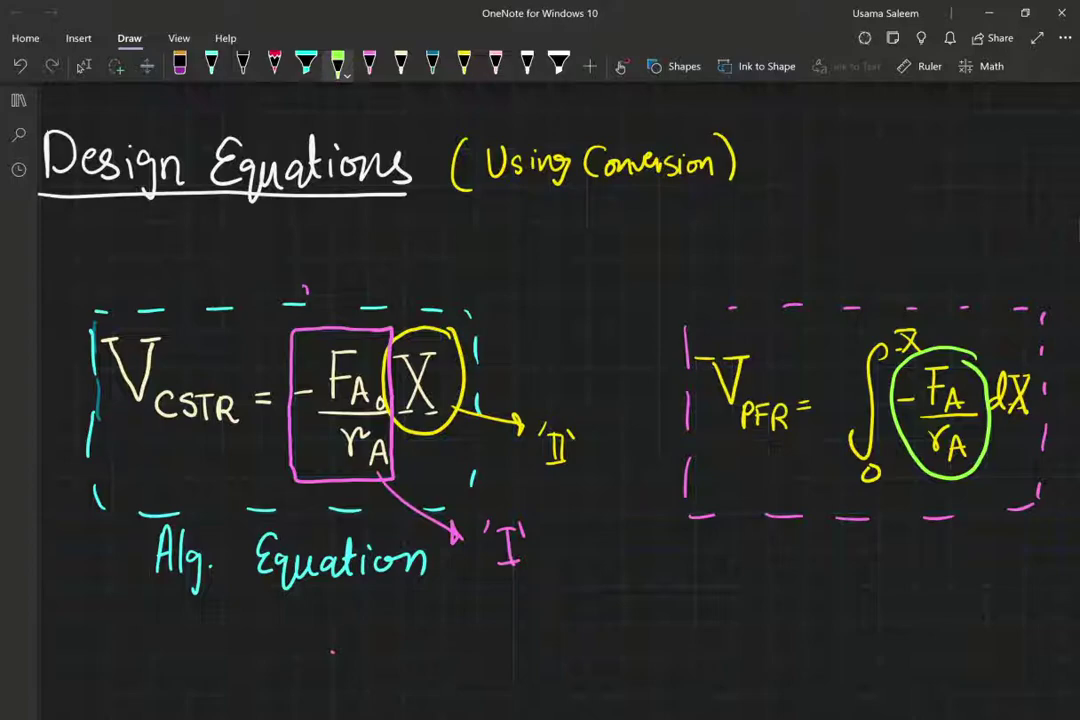
drag(935, 468, 857, 548)
drag(858, 532, 876, 545)
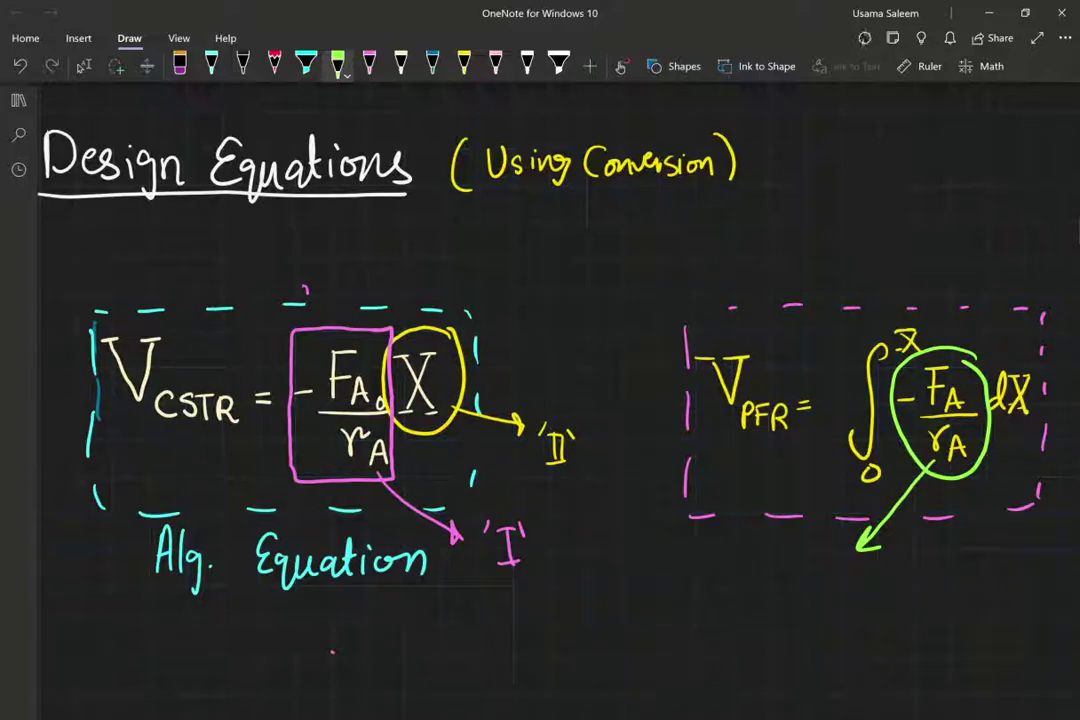
- Write '−FA0/rA = f(X)' in green below the PFR box, adding subscript 0 in the integral
drag(695, 583, 738, 595)
mouse_move(740, 550)
mouse_down()
mouse_move(761, 548)
mouse_move(755, 572)
mouse_up()
mouse_move(760, 597)
mouse_down()
mouse_move(770, 567)
mouse_move(783, 596)
mouse_up()
drag(764, 586, 779, 586)
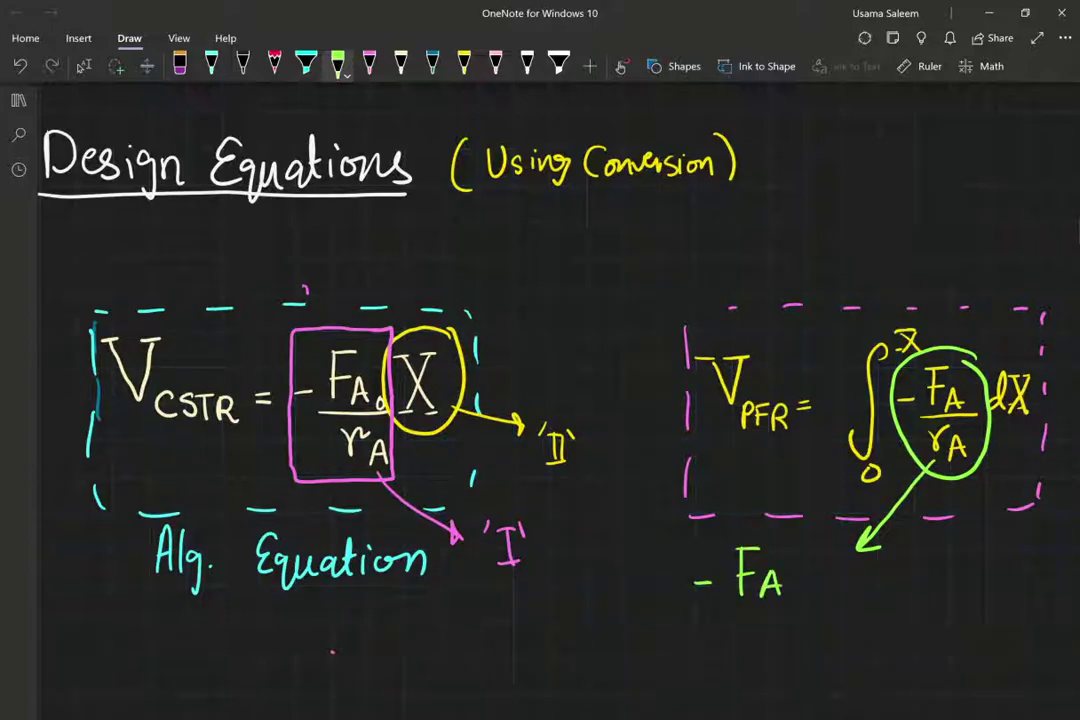
drag(972, 397, 970, 398)
mouse_move(797, 584)
mouse_down()
mouse_move(790, 592)
mouse_move(798, 586)
mouse_up()
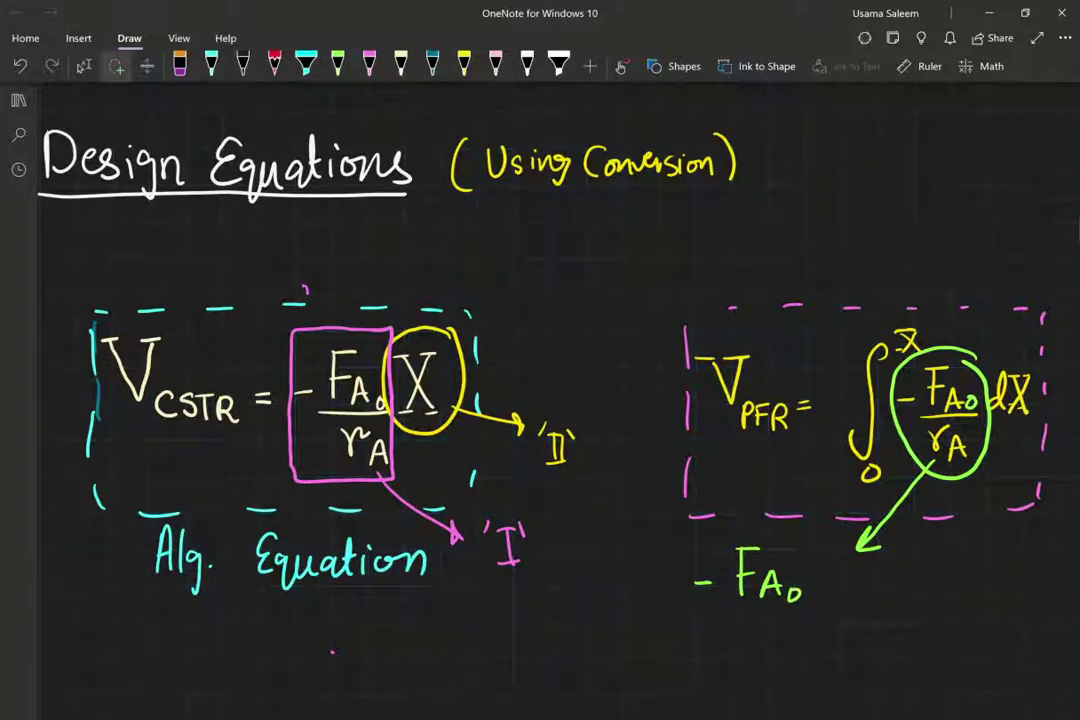
drag(734, 614, 806, 612)
mouse_move(745, 648)
mouse_down()
mouse_move(756, 668)
mouse_move(781, 668)
mouse_up()
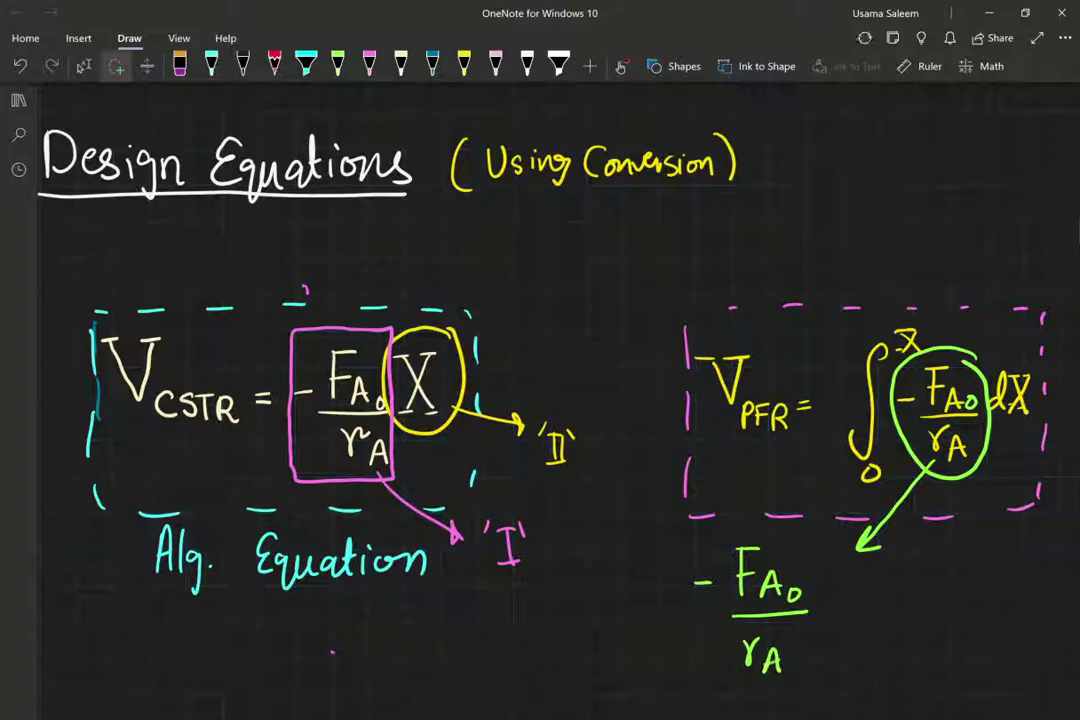
mouse_move(833, 598)
mouse_down()
mouse_move(847, 598)
mouse_move(875, 634)
mouse_move(893, 602)
mouse_move(910, 626)
mouse_move(968, 618)
mouse_up()
mouse_move(966, 584)
mouse_down()
mouse_move(932, 620)
mouse_move(948, 578)
mouse_move(987, 627)
mouse_up()
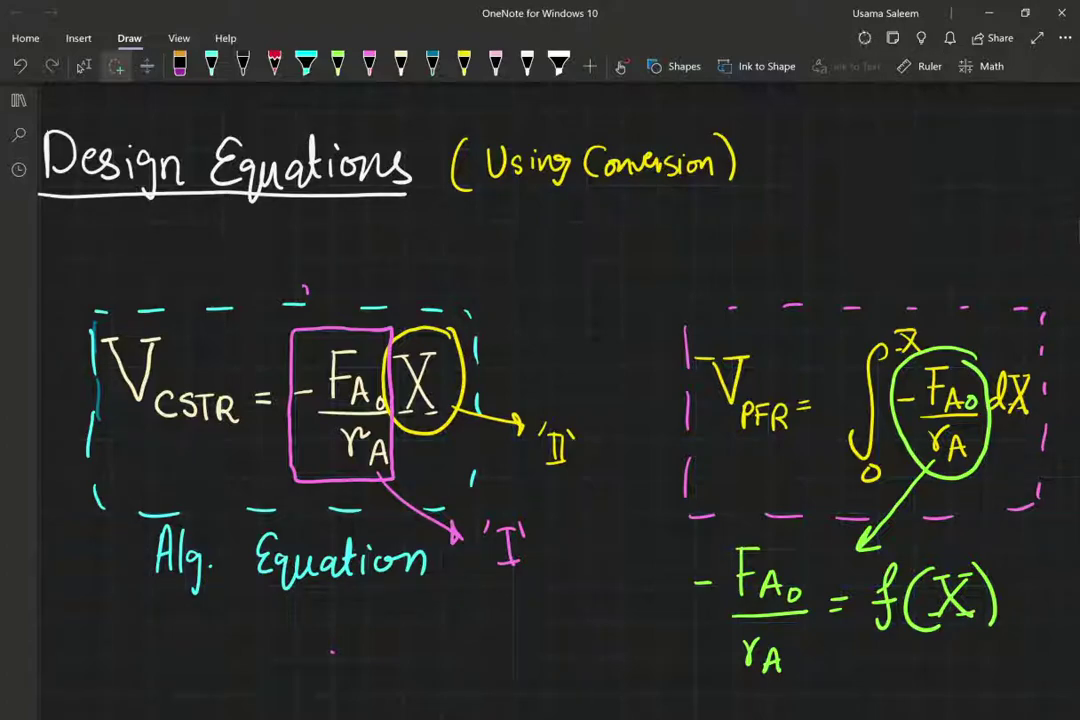
- Write 'Multiplication' in cyan under 'Alg. Equation'
click(338, 66)
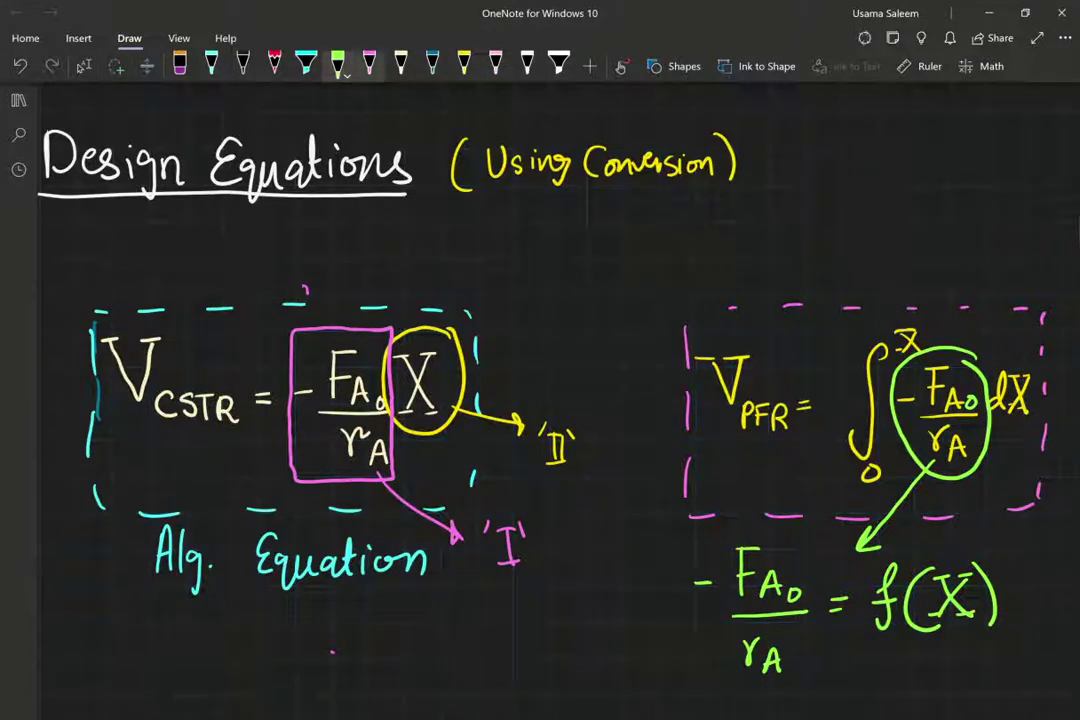
click(369, 66)
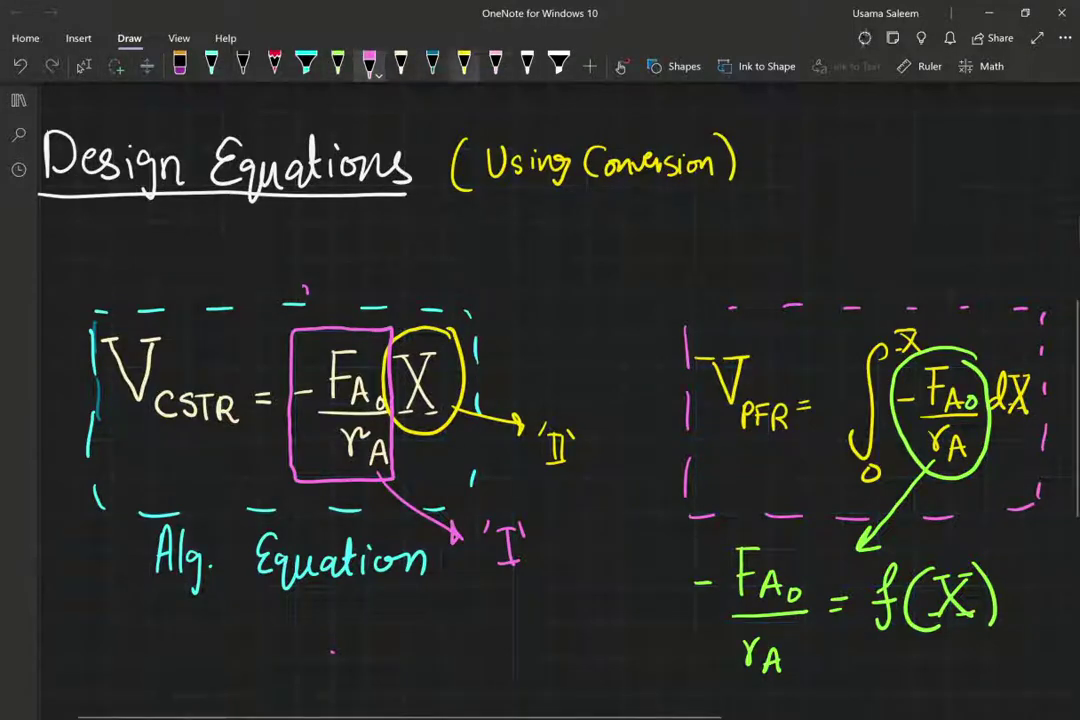
click(211, 66)
mouse_move(143, 668)
mouse_down()
mouse_move(146, 638)
mouse_move(178, 660)
mouse_move(212, 640)
mouse_move(226, 664)
mouse_move(262, 640)
mouse_move(286, 660)
mouse_move(345, 640)
mouse_move(410, 656)
mouse_up()
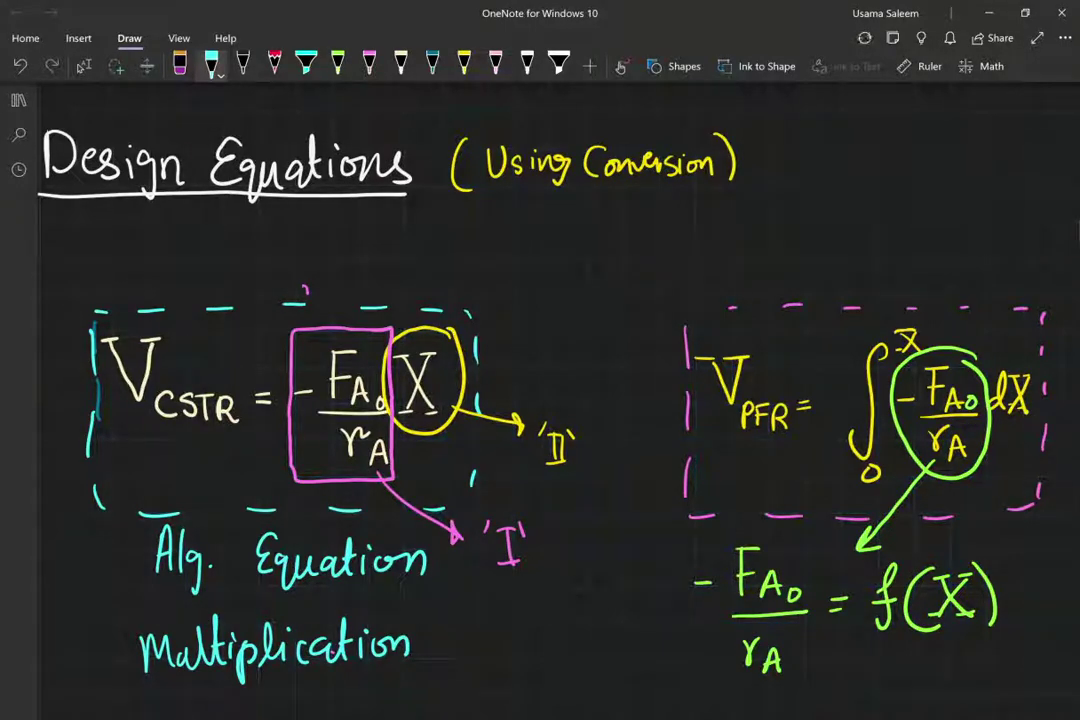
click(338, 66)
scroll(540, 400, down, 1)
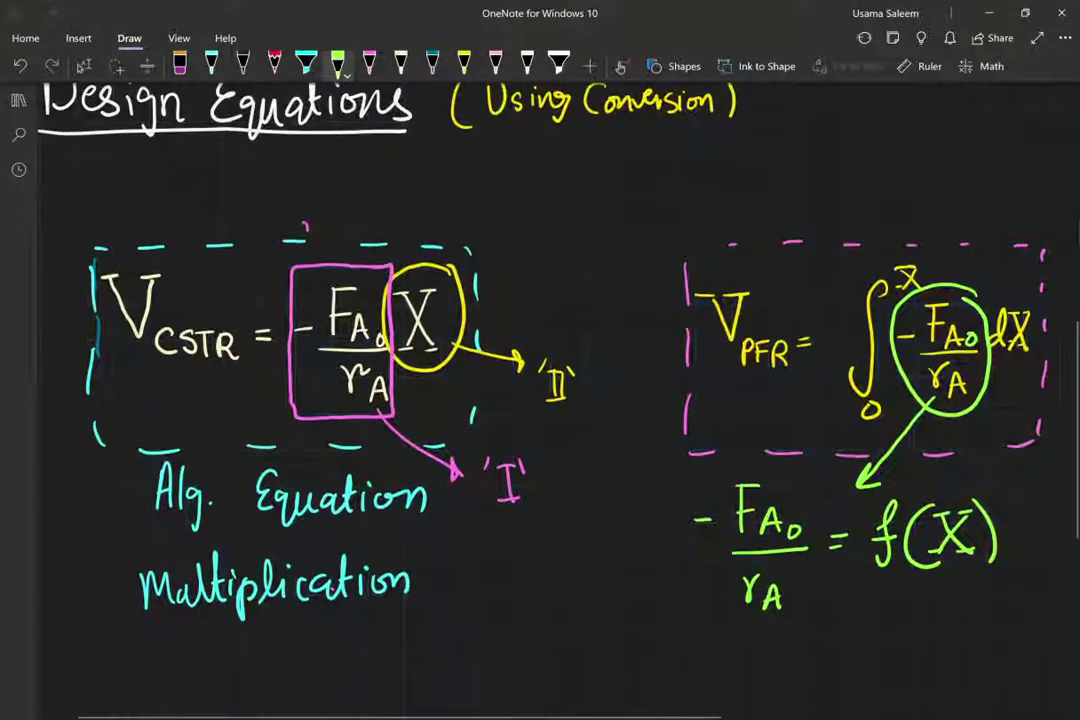